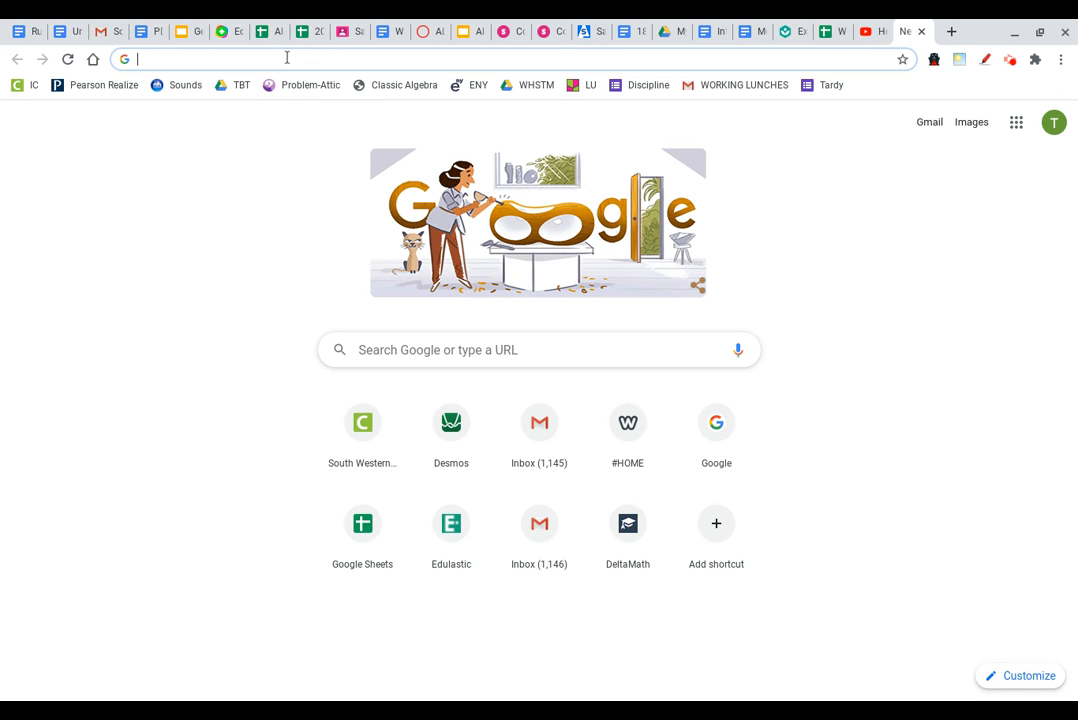
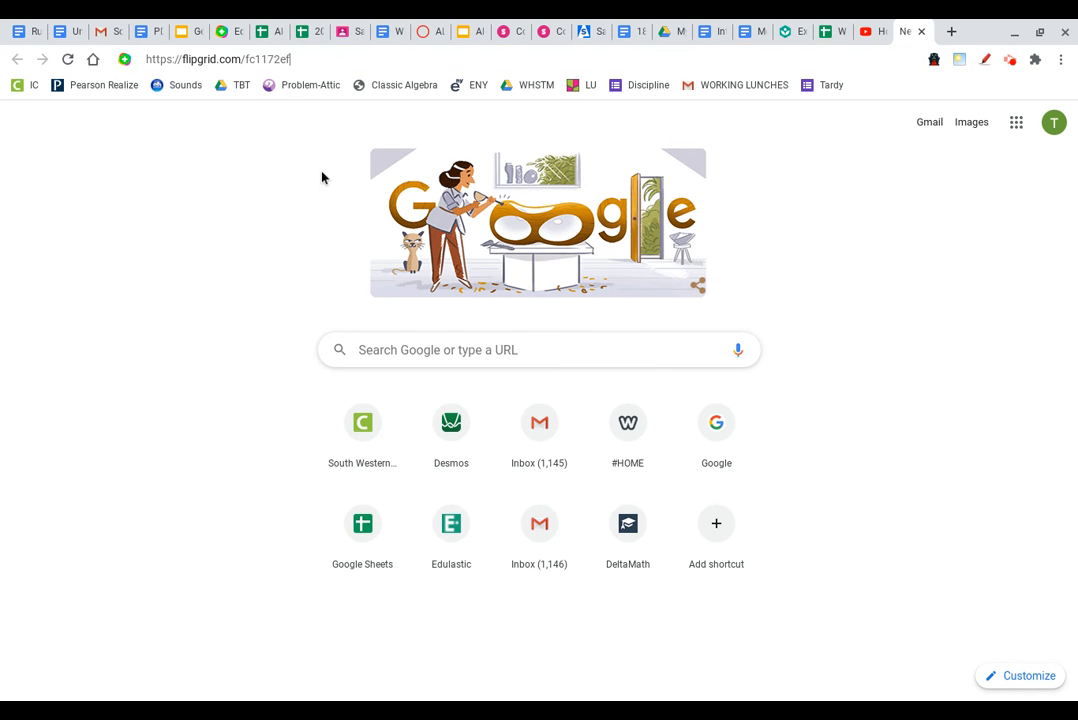
Step: Load the 'How much can I learn in 60 seconds?' topic from its address and start a new response recording
key("Return")
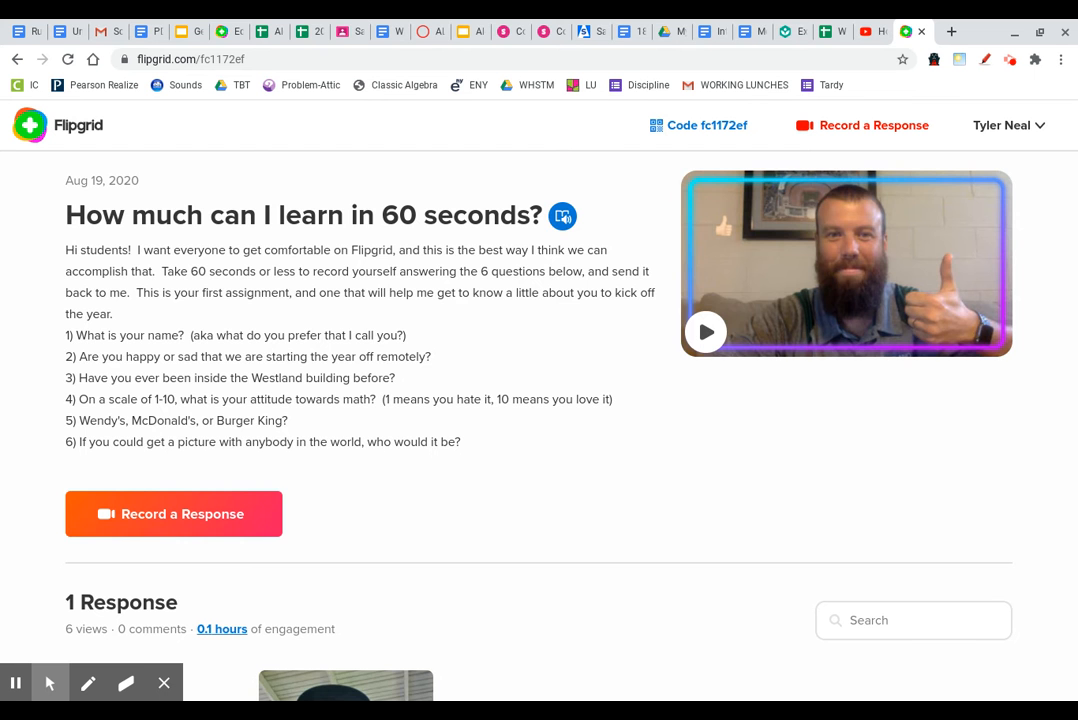
scroll(413, 353, "down", 4)
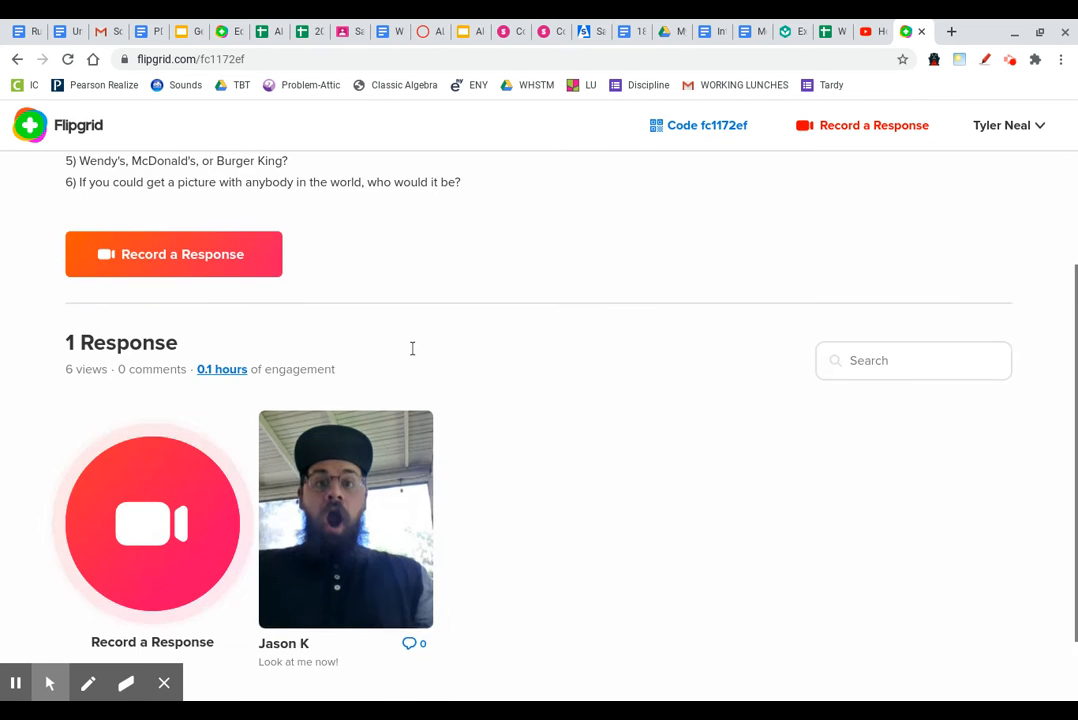
scroll(413, 346, "up", 2)
scroll(413, 346, "down", 2)
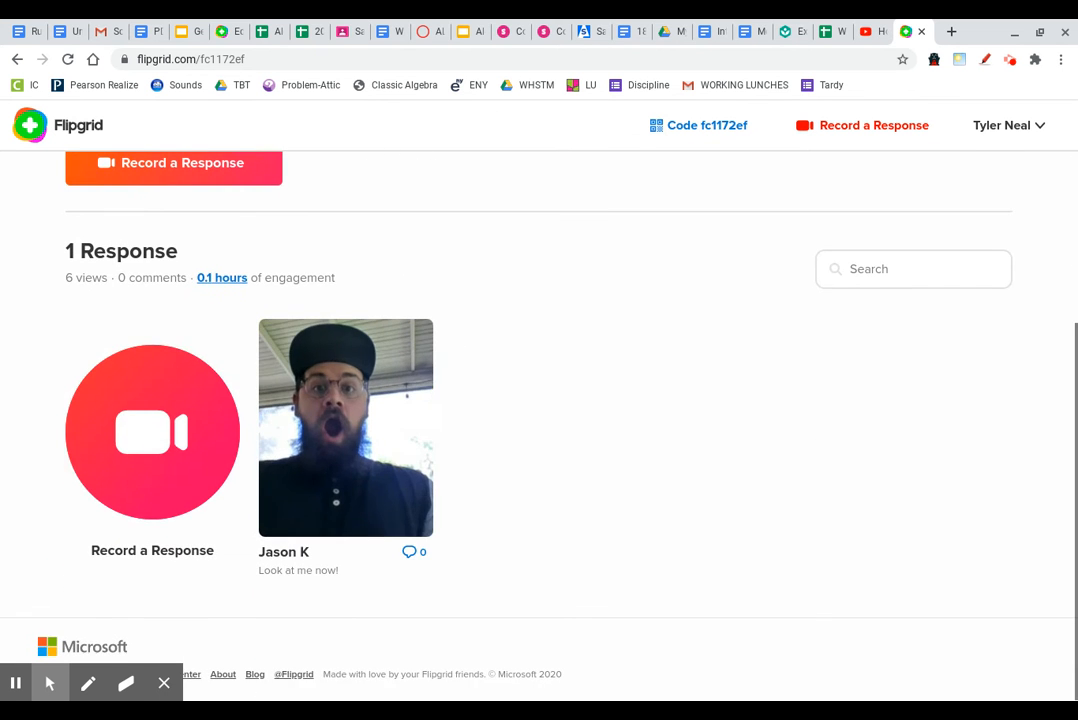
left_click(187, 433)
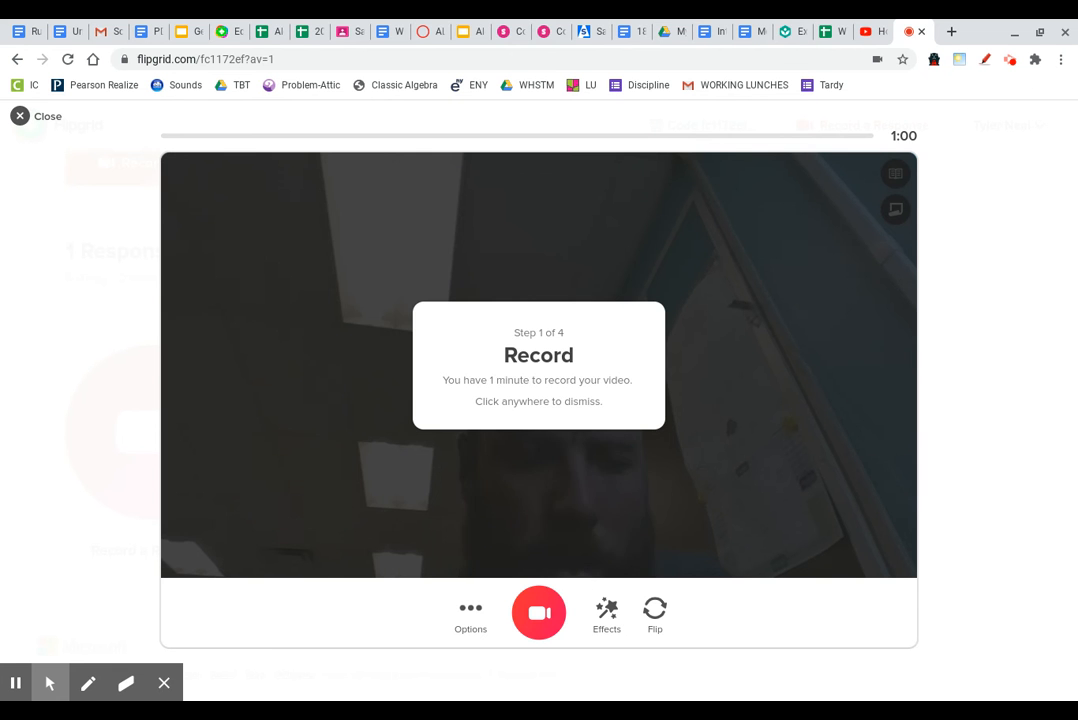
Step: Dismiss the Step 1 tip, leave Mirror video off after toggling it, and show the effects list
left_click(471, 615)
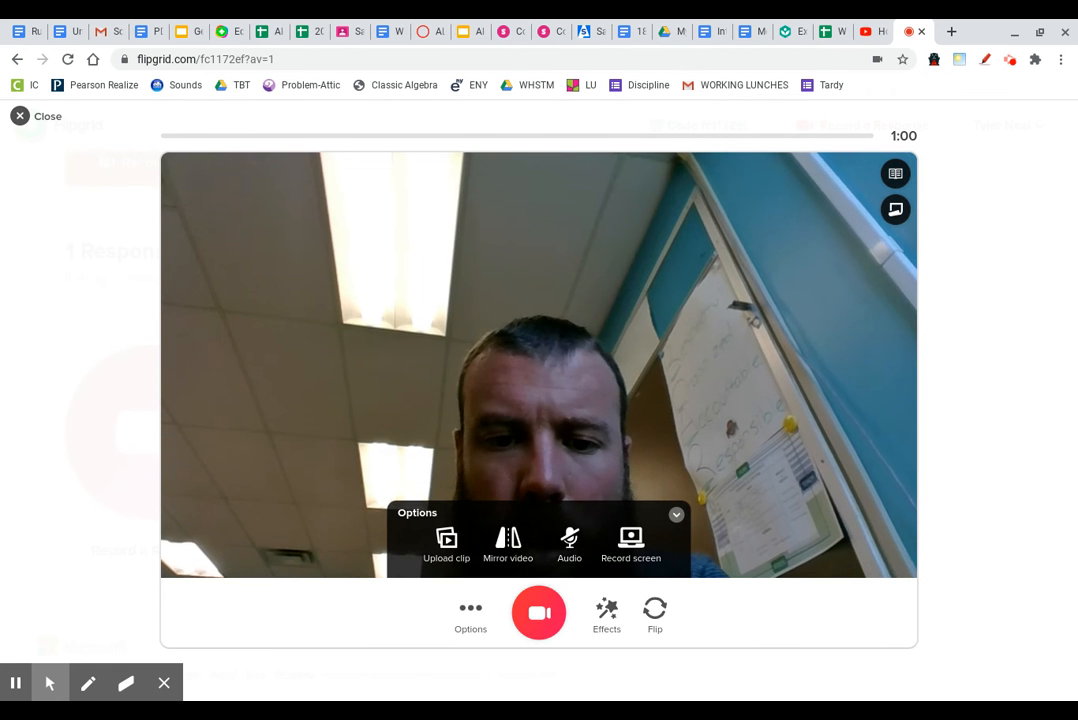
left_click(508, 545)
left_click(508, 545)
left_click(508, 545)
left_click(508, 545)
left_click(508, 545)
left_click(508, 545)
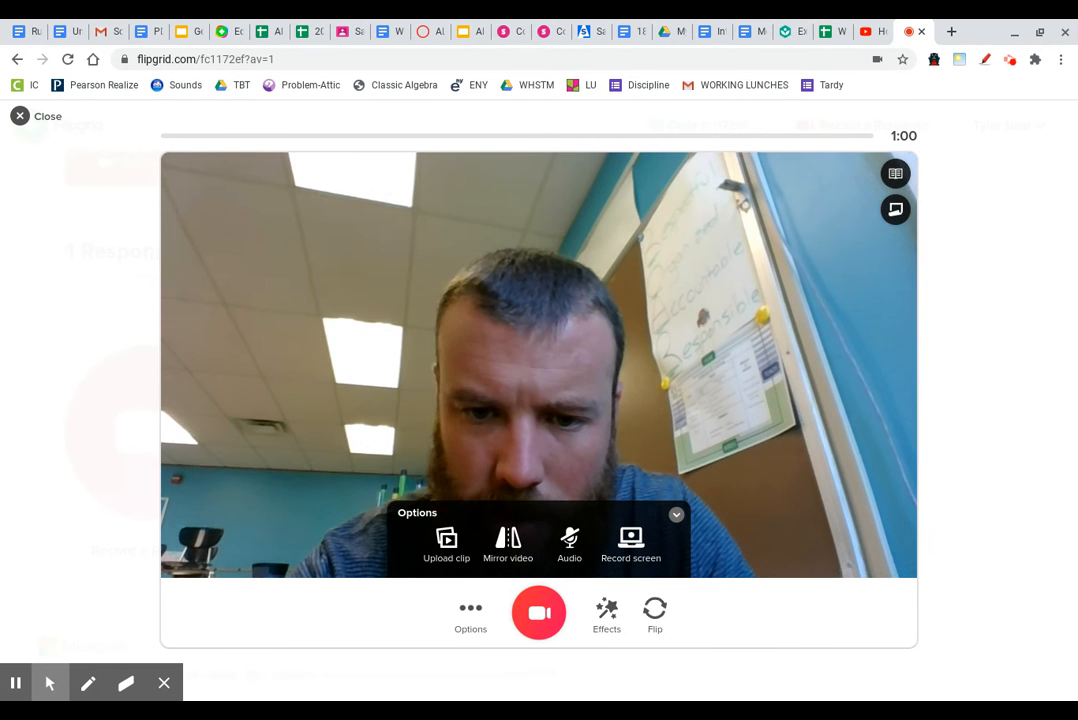
left_click(606, 610)
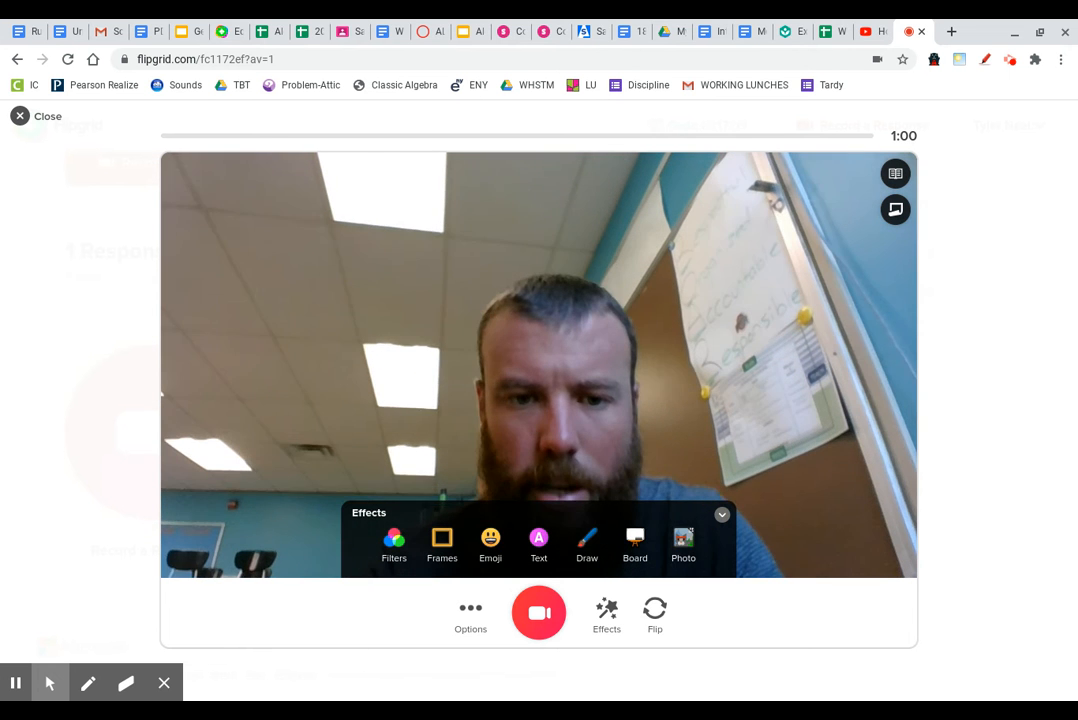
Step: Try black-and-white, grey, green, pixelate and red-blue filters, then apply the brown filter
left_click(394, 545)
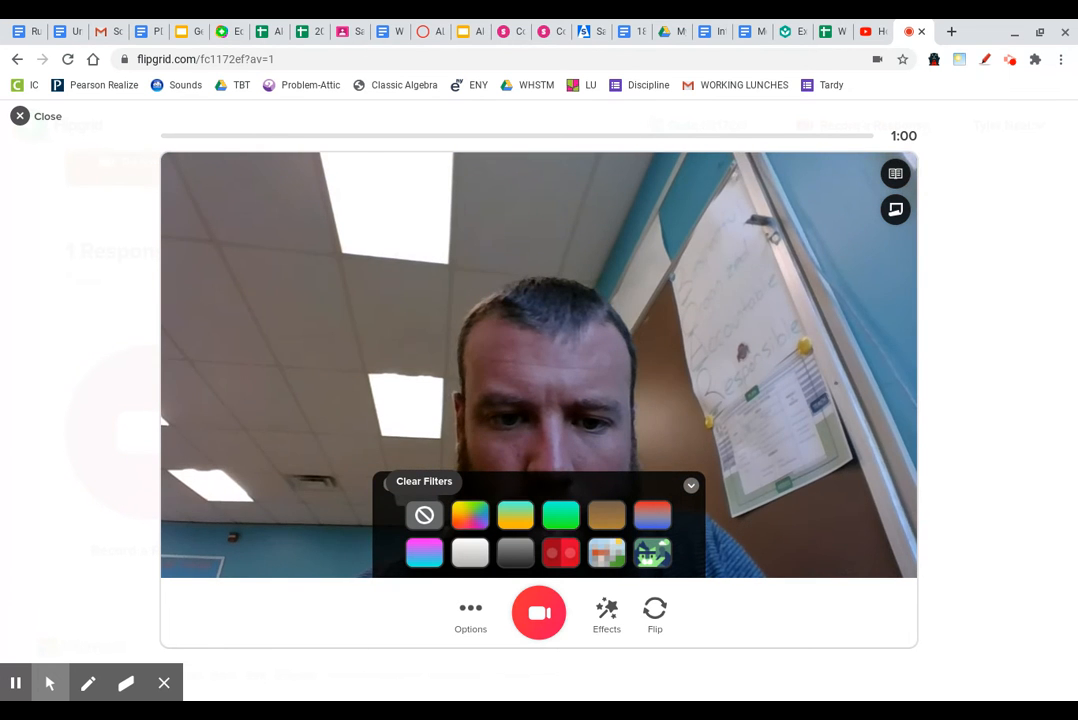
left_click(470, 552)
left_click(515, 553)
left_click(561, 515)
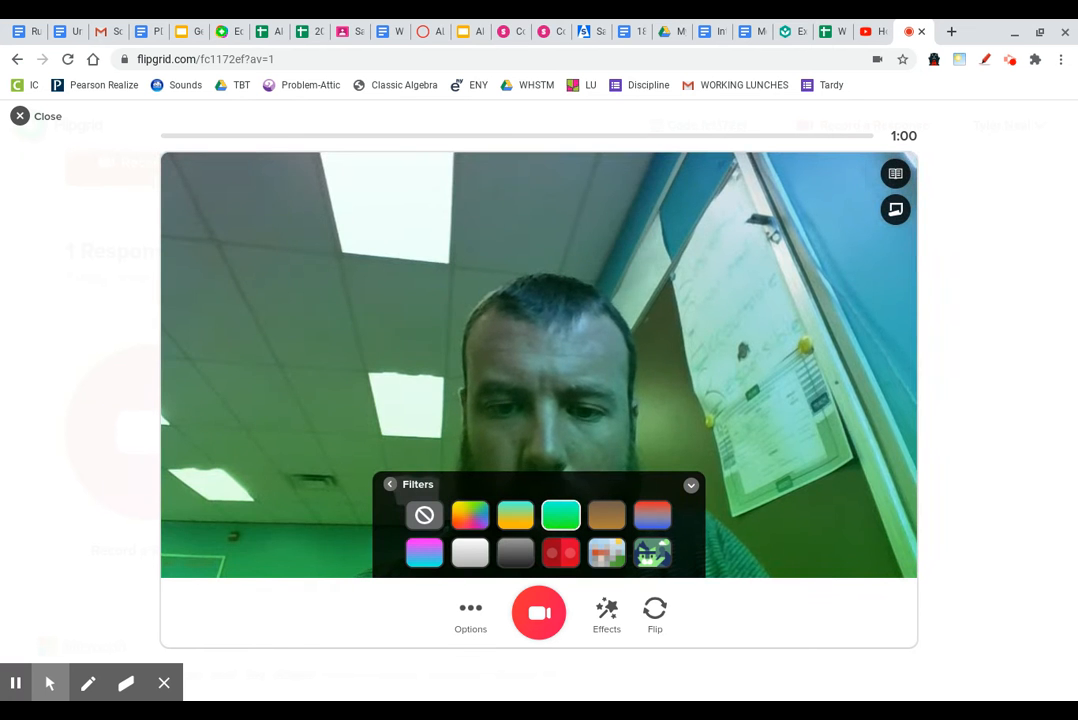
left_click(607, 553)
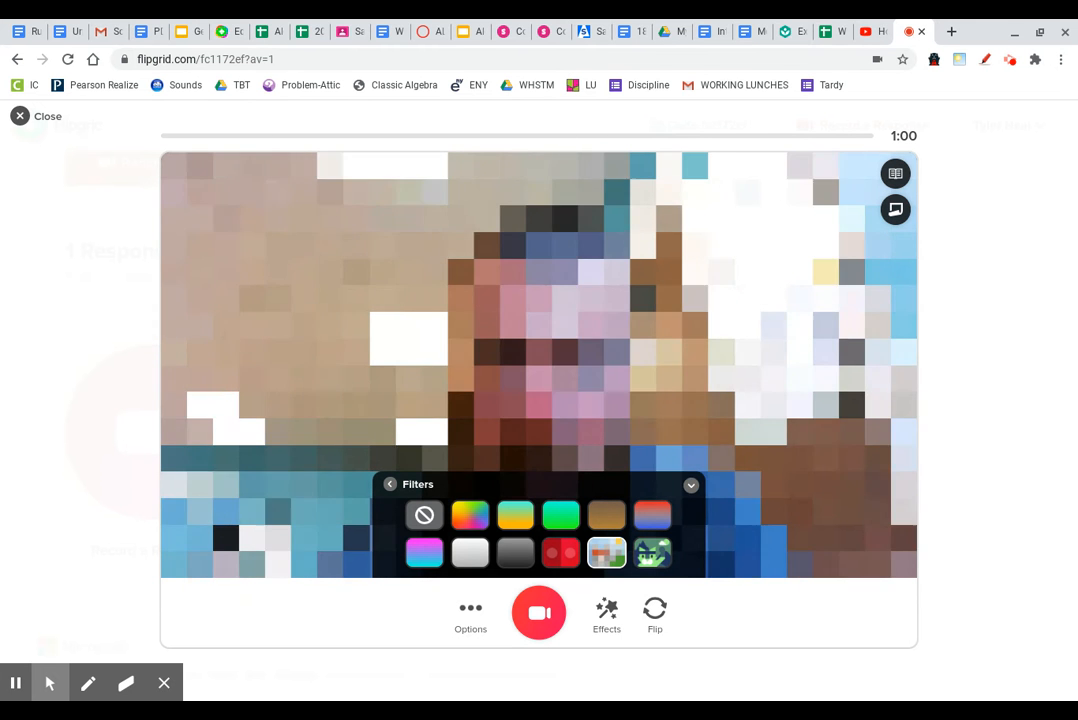
left_click(652, 515)
left_click(607, 515)
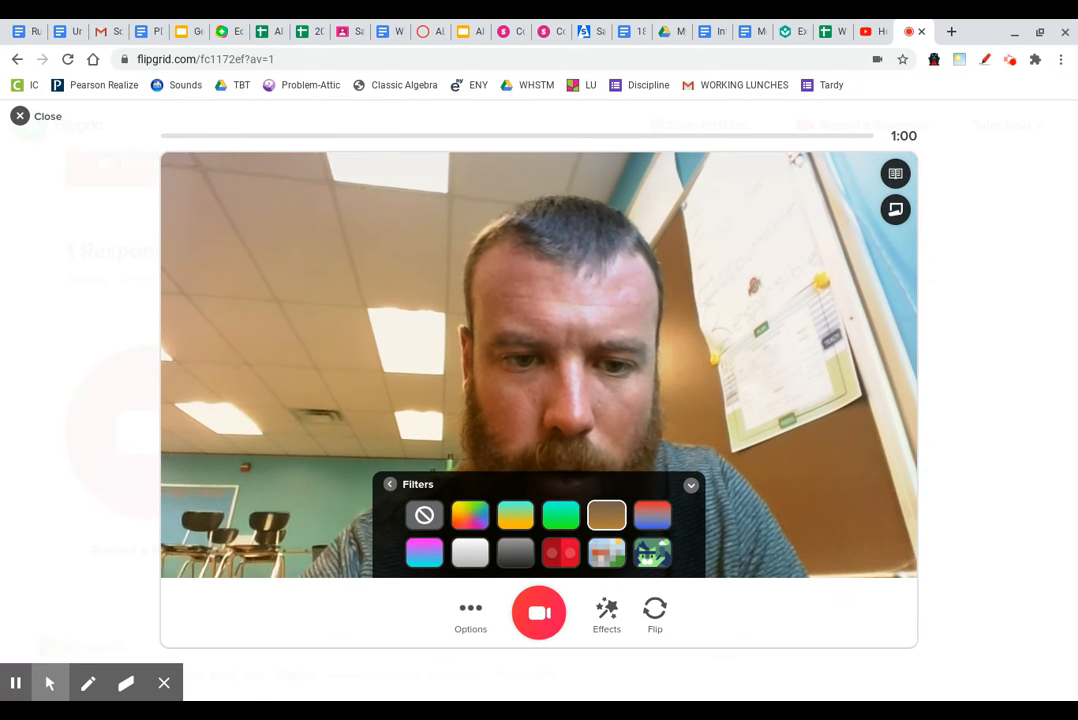
left_click(390, 484)
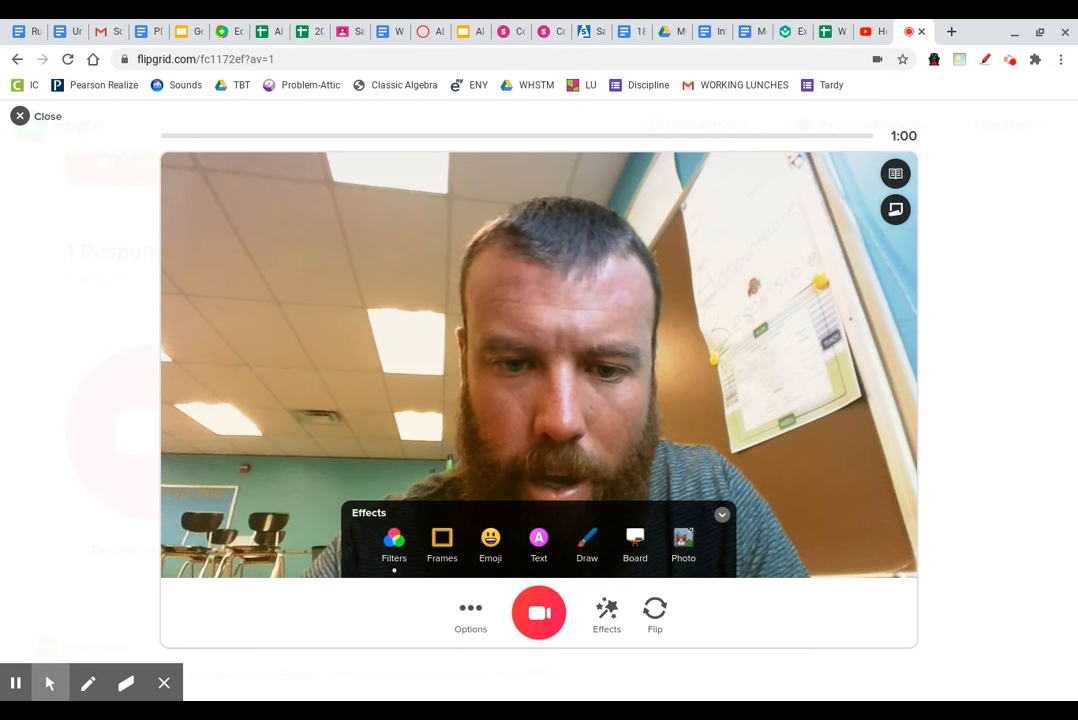
left_click(490, 540)
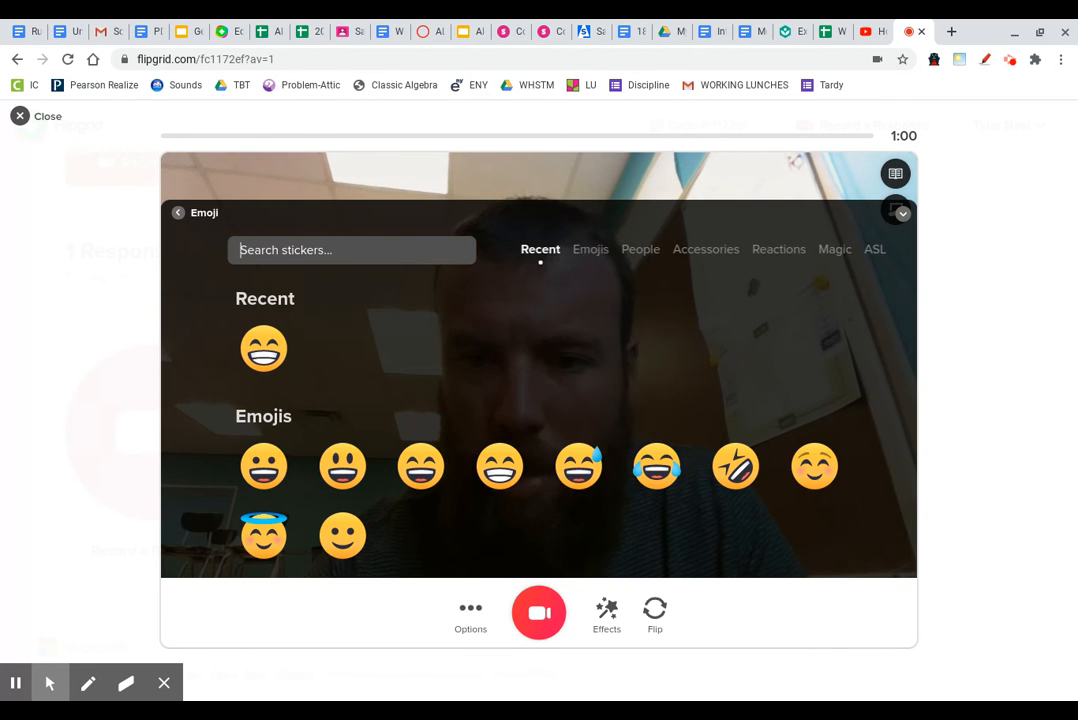
scroll(629, 389, "down", 5)
mouse_move(629, 389)
left_mouse_down()
mouse_move(626, 462)
mouse_move(626, 393)
left_mouse_up()
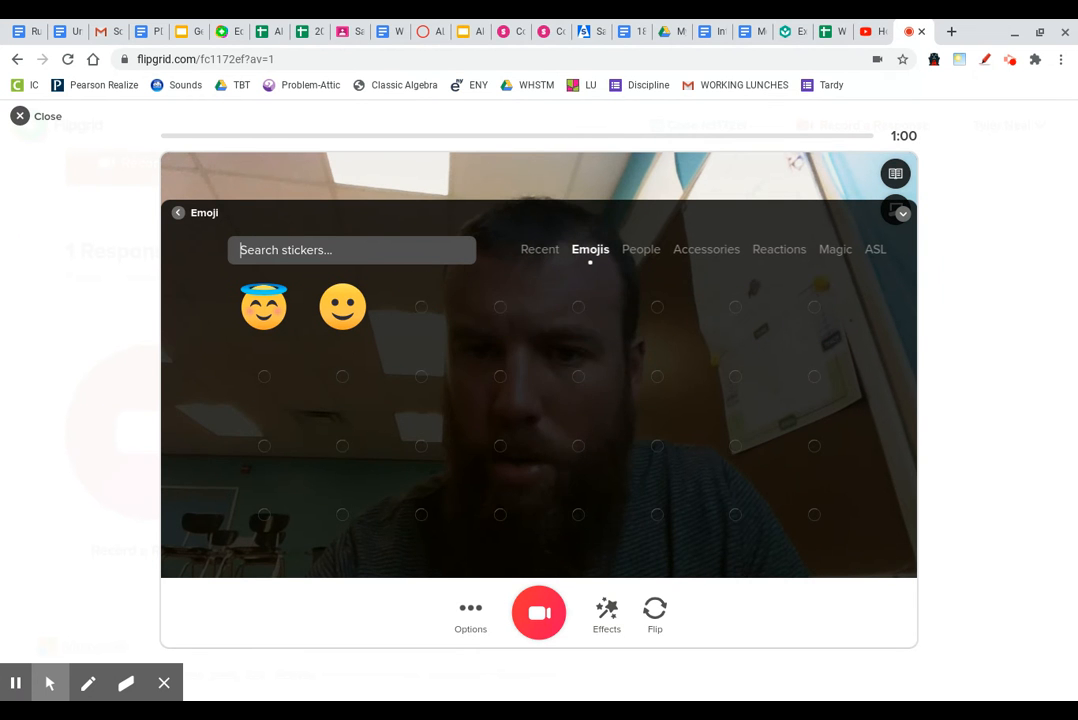
scroll(626, 400, "up", 1)
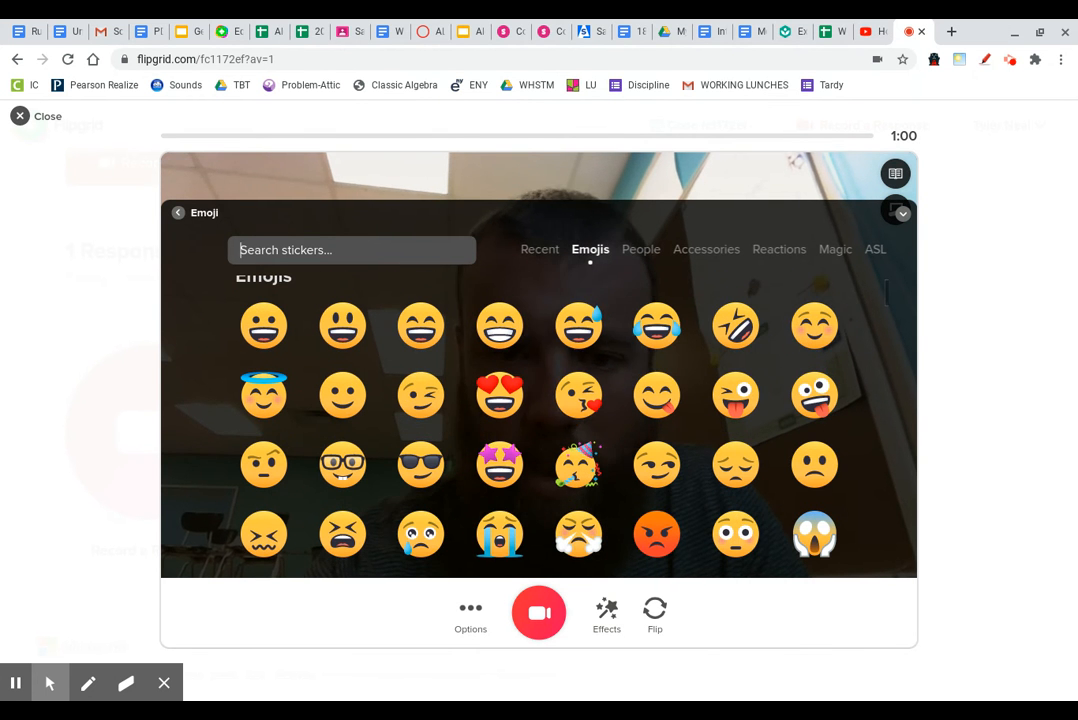
left_click(499, 464)
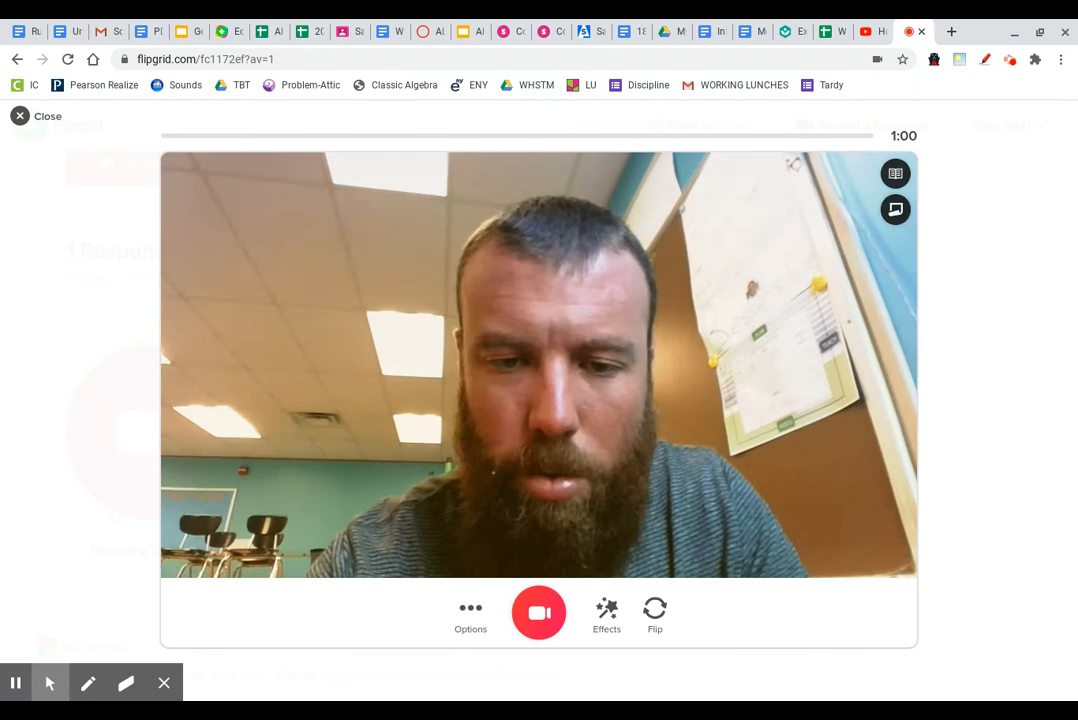
left_click_drag(540, 365, 901, 269)
left_click(845, 216)
left_click_drag(812, 269, 672, 406)
left_click_drag(801, 296, 655, 385)
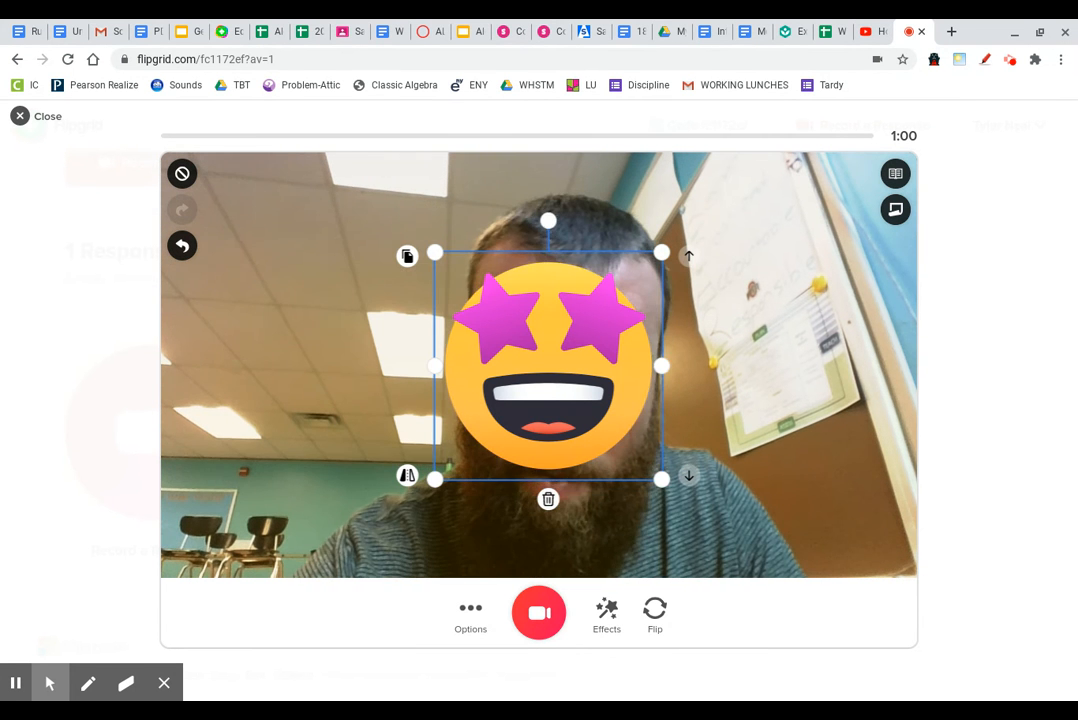
left_click(182, 245)
left_click(606, 612)
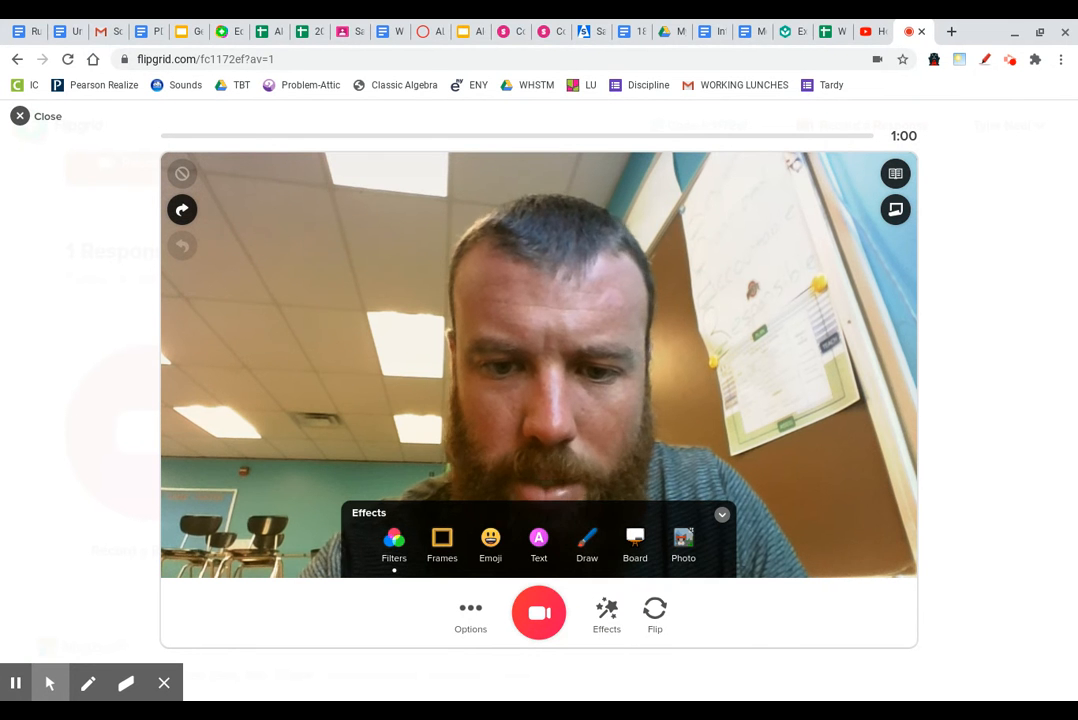
Step: Try the jungle sloth and striped frames, then apply the Breaking News frame
left_click(442, 544)
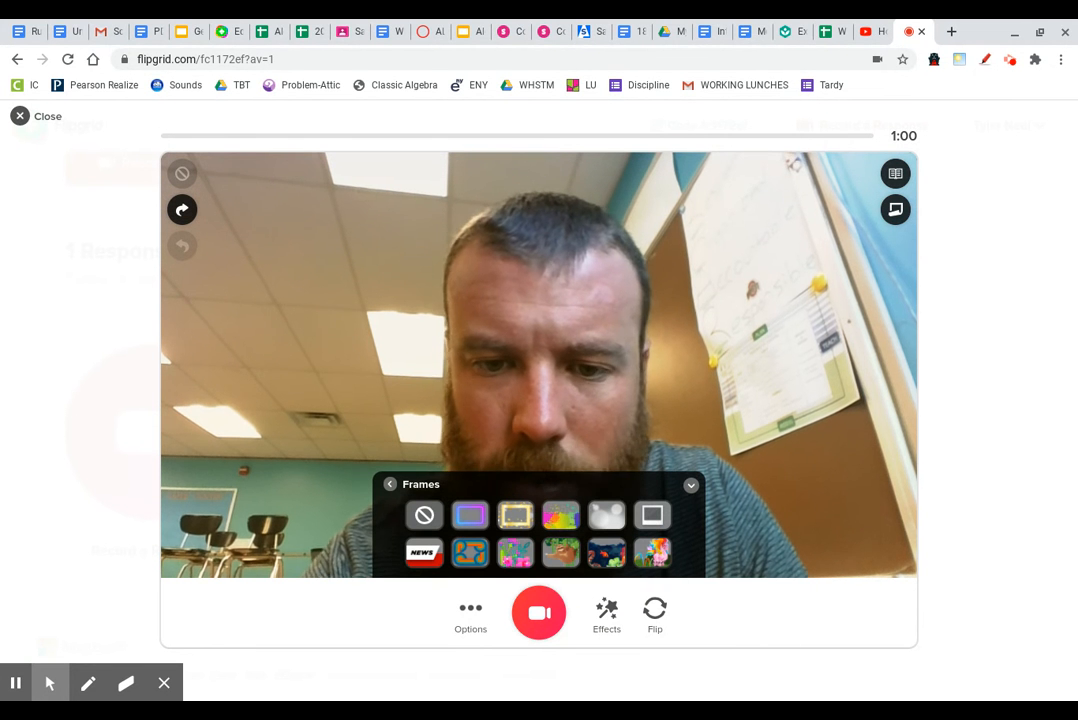
left_click(561, 553)
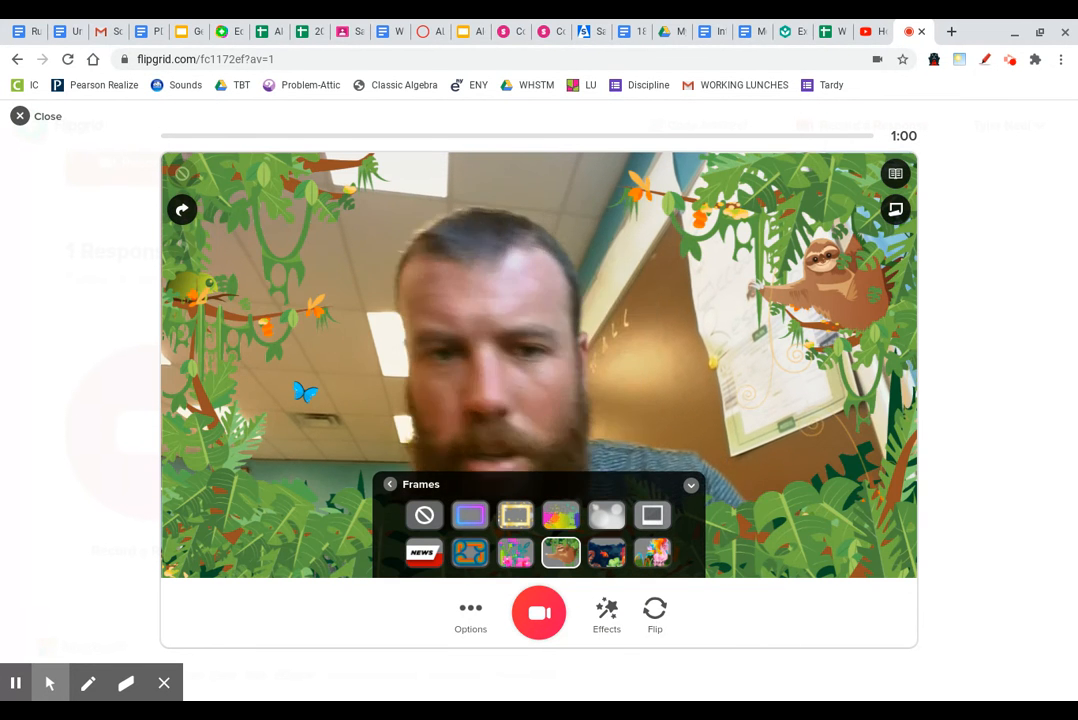
left_click(470, 553)
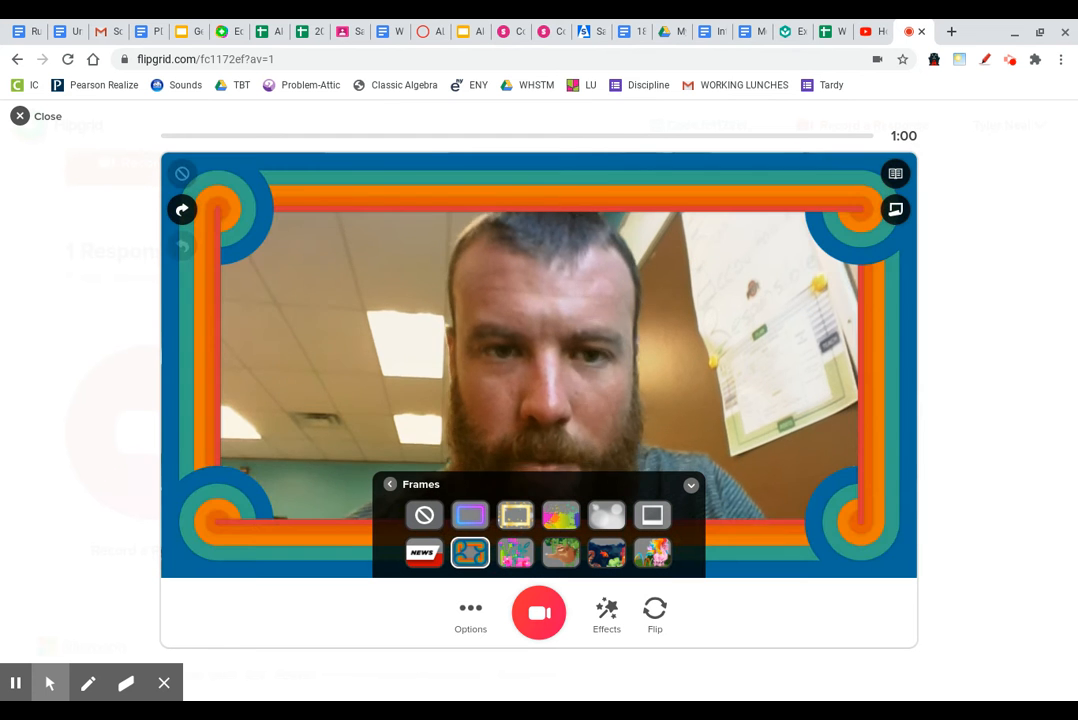
left_click(424, 553)
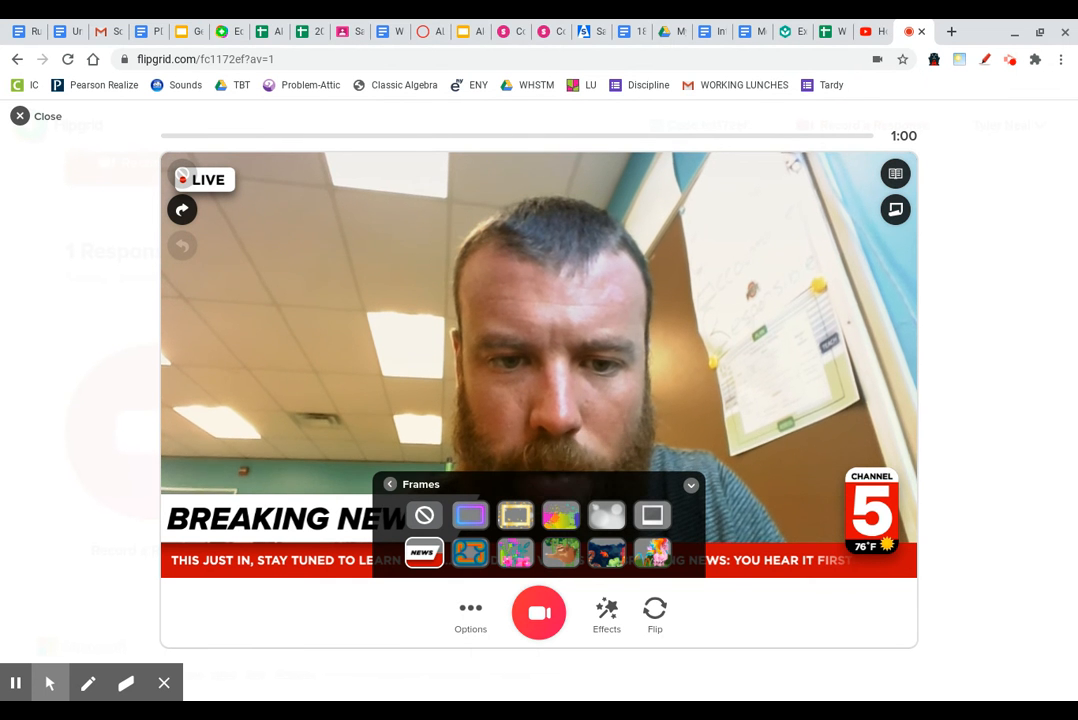
left_click(390, 484)
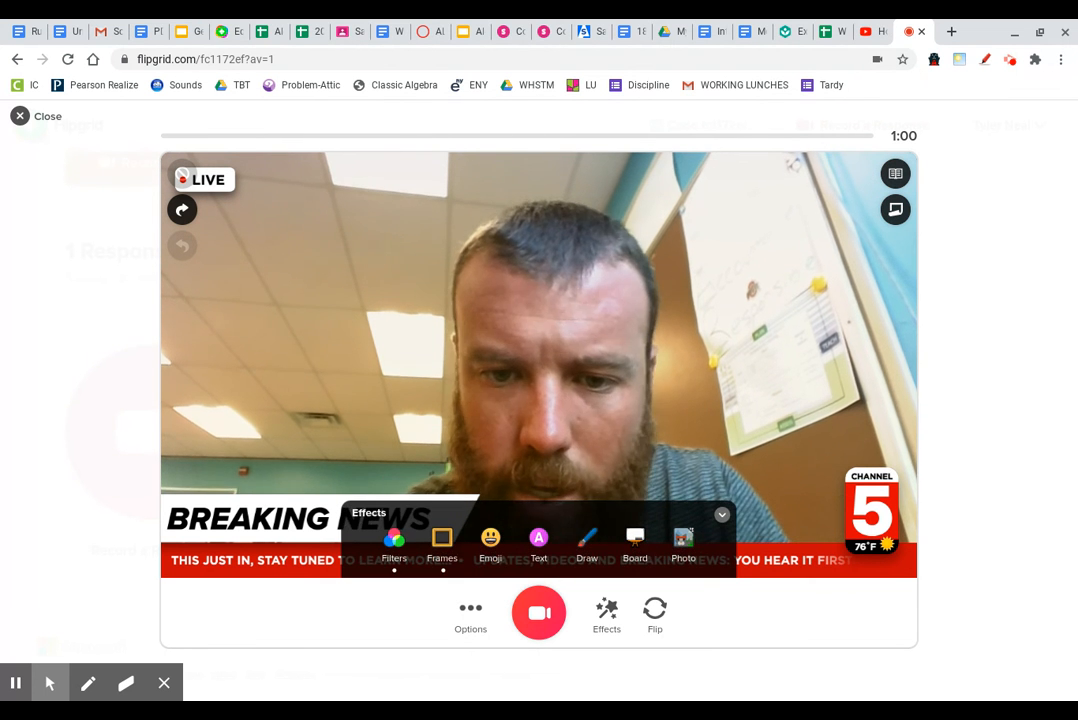
Step: Choose the lined-paper board over dotted-grid and rainbow, and set the split screen to half
left_click(635, 543)
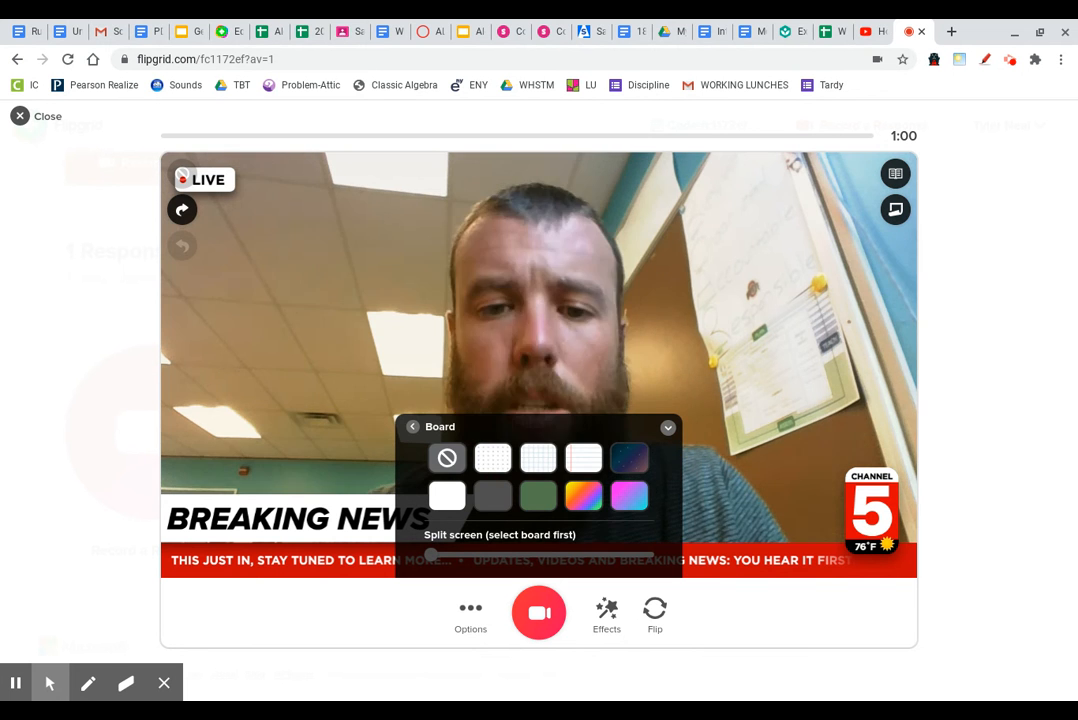
left_click(492, 457)
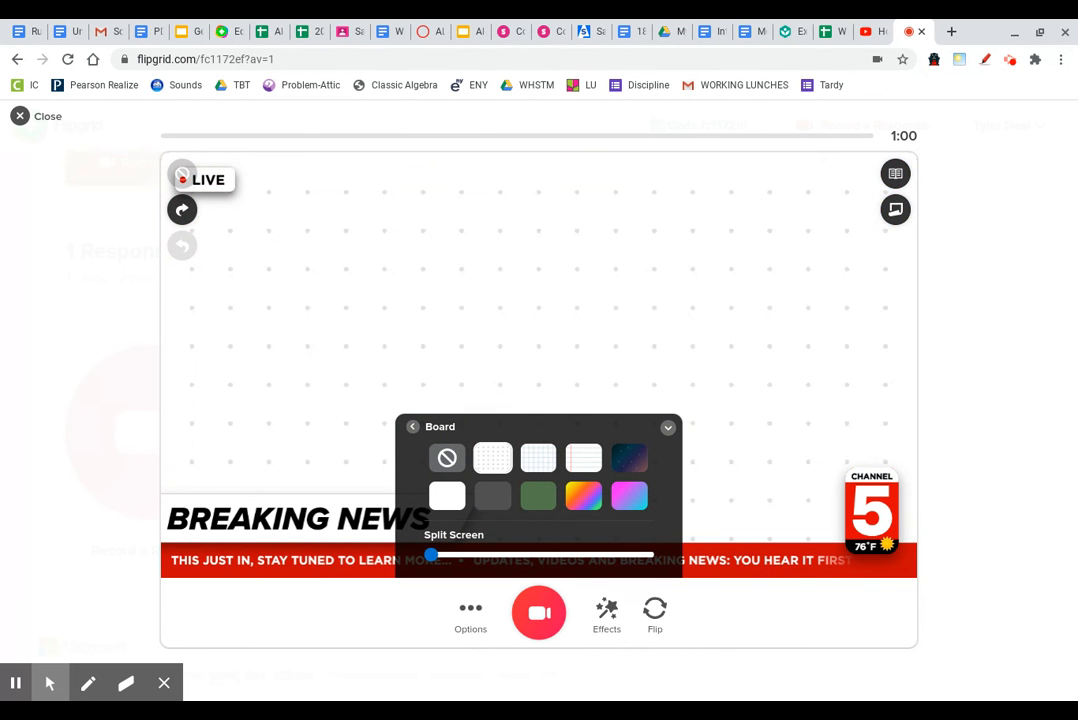
left_click(584, 458)
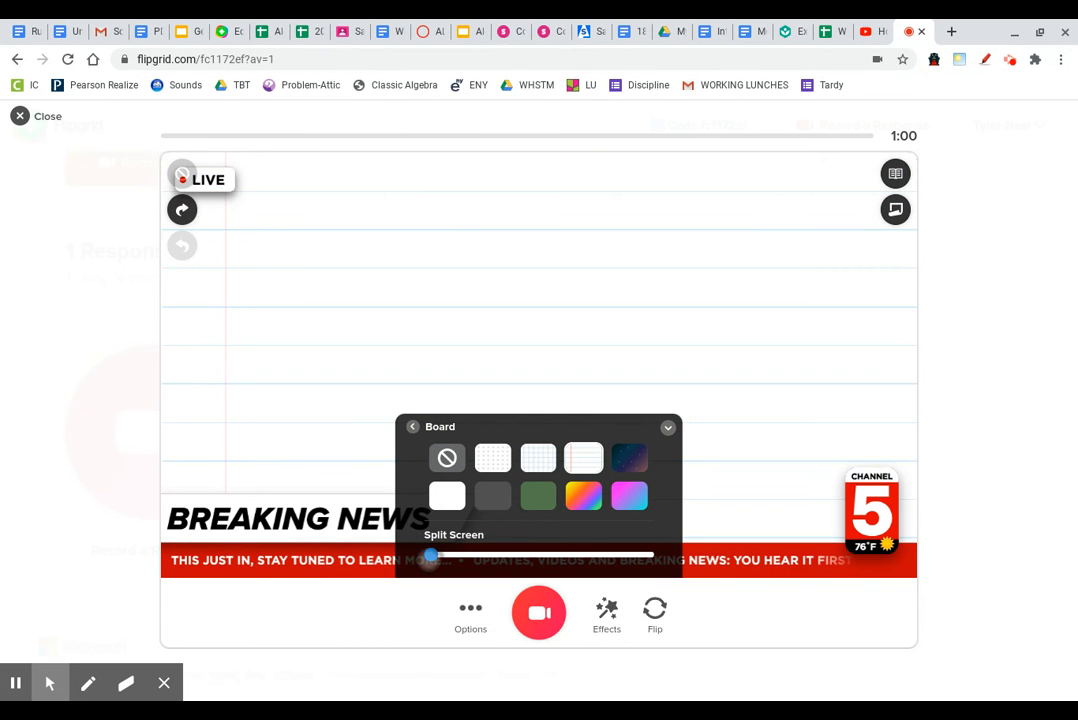
left_click(584, 496)
left_click(584, 458)
left_click_drag(431, 555, 539, 556)
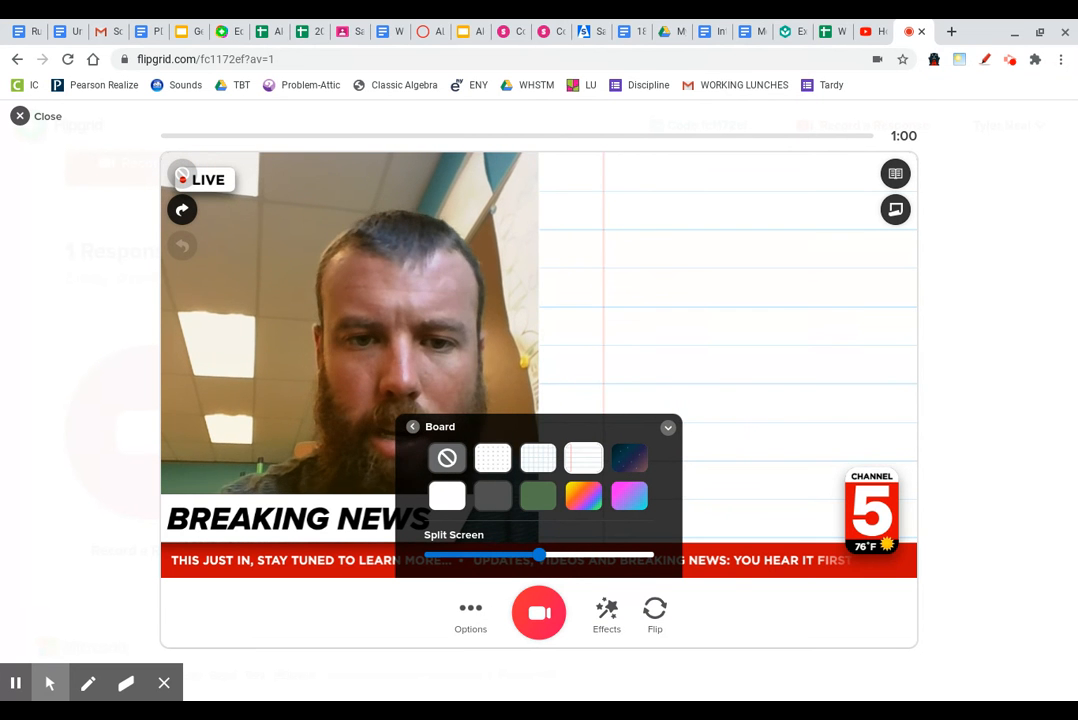
left_click(412, 427)
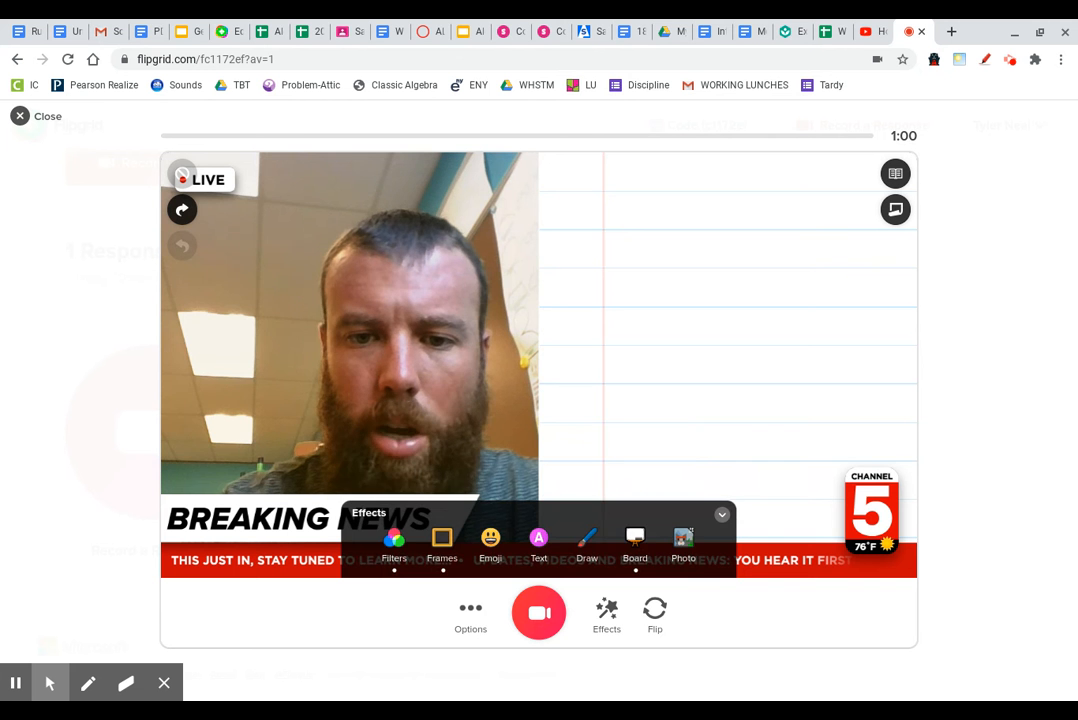
Step: Thin the cyan pen and handwrite 2x+8 = 10 on the lined board
left_click(587, 538)
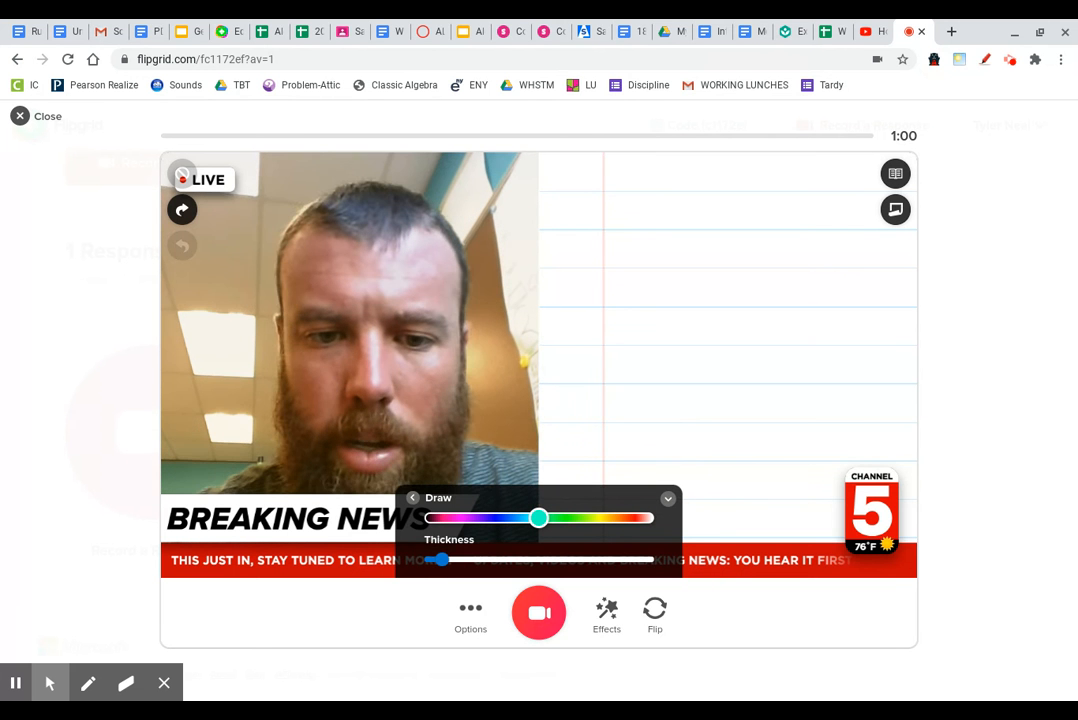
left_click_drag(442, 559, 431, 559)
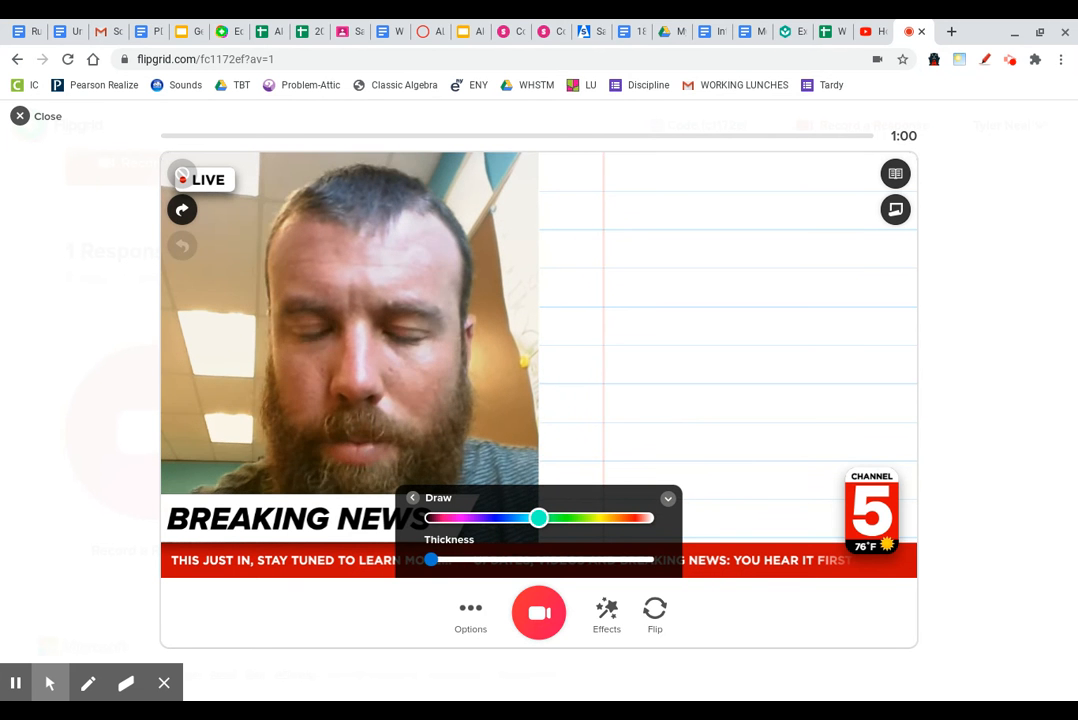
left_click_drag(596, 208, 648, 244)
mouse_move(657, 199)
left_mouse_down()
mouse_move(704, 228)
mouse_move(664, 234)
left_mouse_up()
left_click_drag(722, 203, 722, 227)
mouse_move(710, 215)
left_mouse_down()
mouse_move(735, 214)
mouse_move(766, 188)
mouse_move(830, 201)
left_mouse_up()
left_click_drag(800, 217, 862, 212)
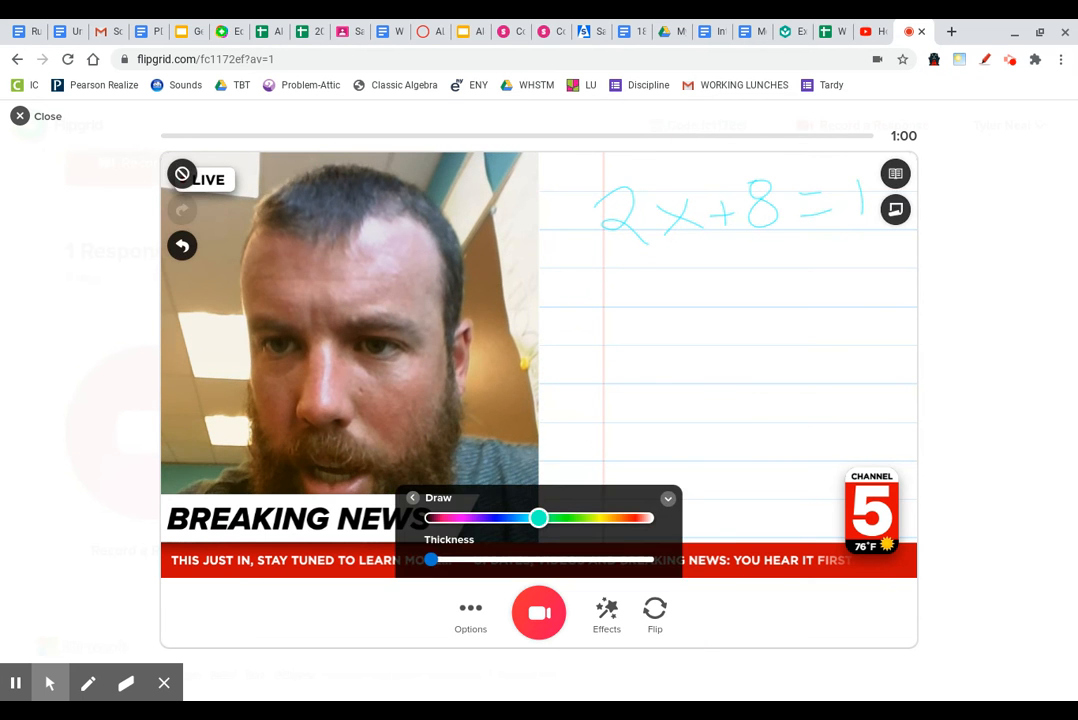
left_click_drag(872, 181, 873, 188)
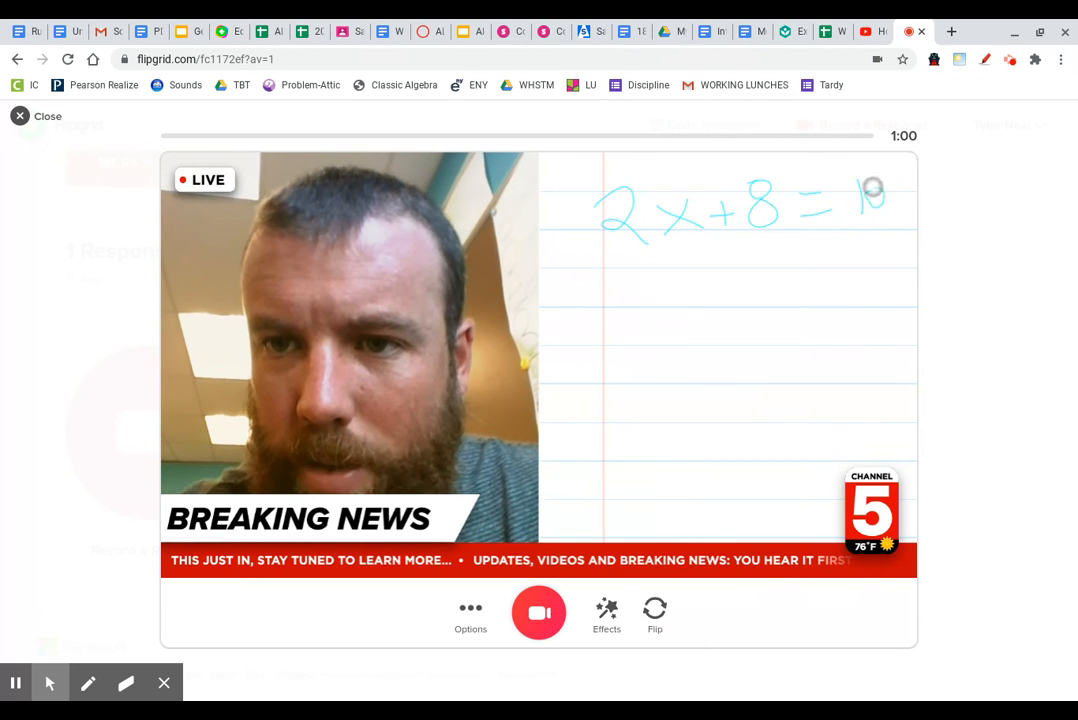
Step: Sketch wavy working below, then write and circle x=1 with a smiley beneath
mouse_move(670, 265)
left_mouse_down()
mouse_move(690, 289)
mouse_move(705, 428)
mouse_move(813, 452)
mouse_move(790, 495)
left_mouse_up()
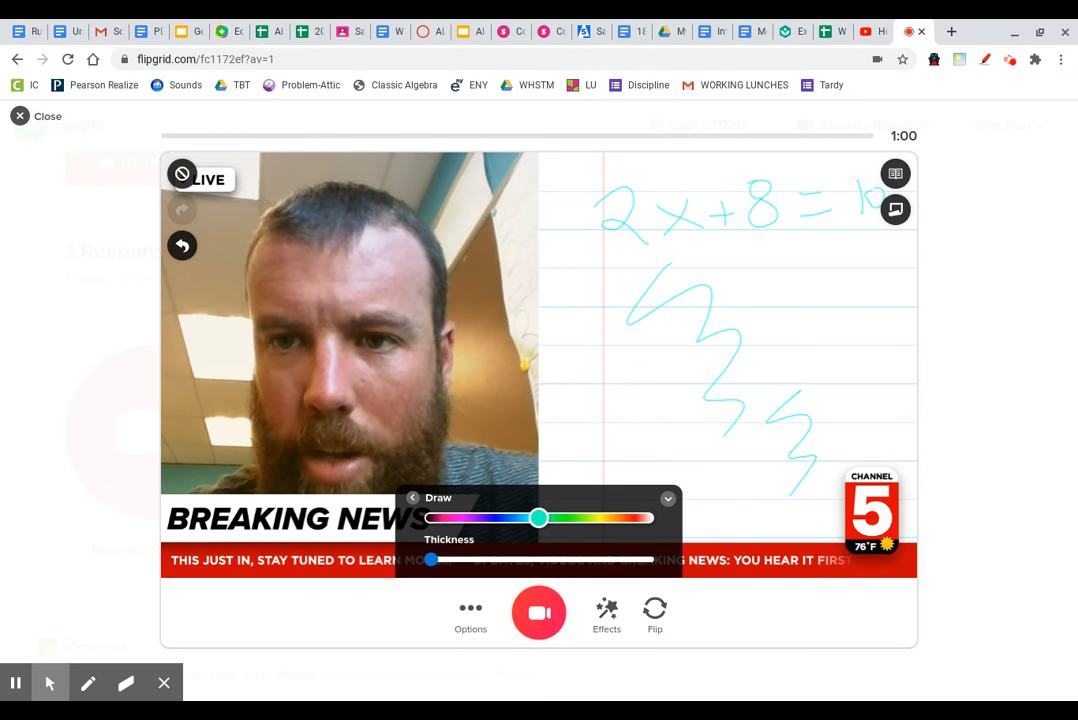
mouse_move(570, 404)
left_mouse_down()
mouse_move(611, 431)
mouse_move(580, 432)
mouse_move(632, 400)
mouse_move(640, 408)
left_mouse_up()
left_click_drag(646, 385, 656, 398)
left_click_drag(595, 369, 634, 390)
left_click_drag(622, 478, 633, 485)
mouse_move(640, 465)
left_mouse_down()
mouse_move(650, 487)
mouse_move(671, 491)
left_mouse_up()
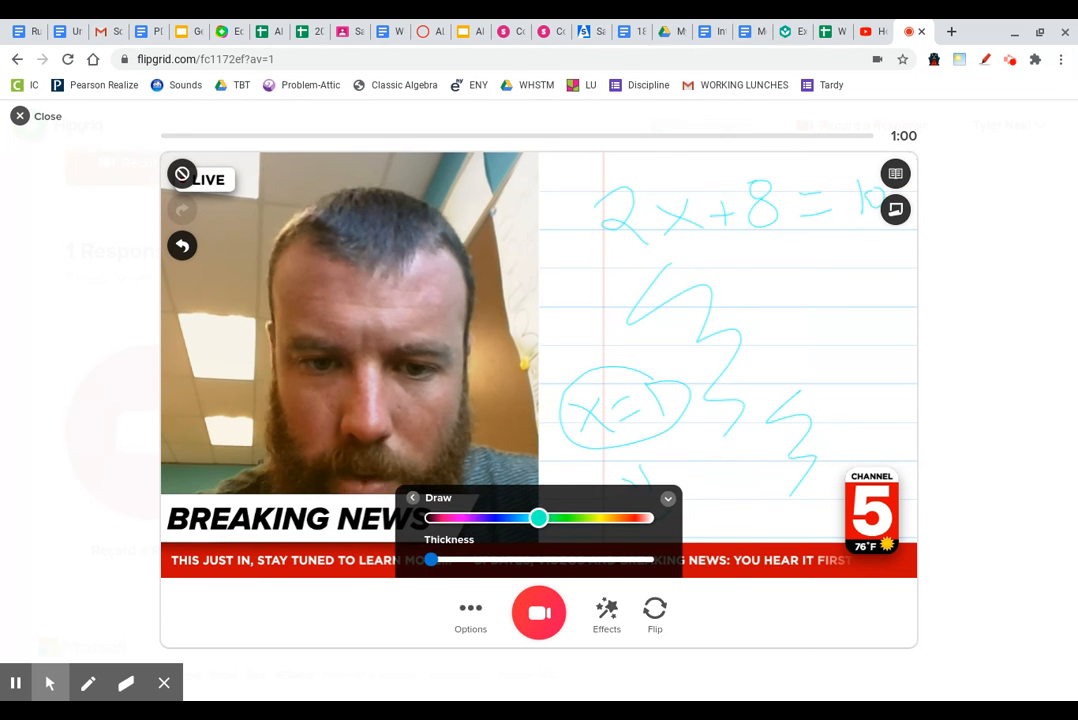
Step: Add a Typewriter-style text box to the video
left_click(412, 498)
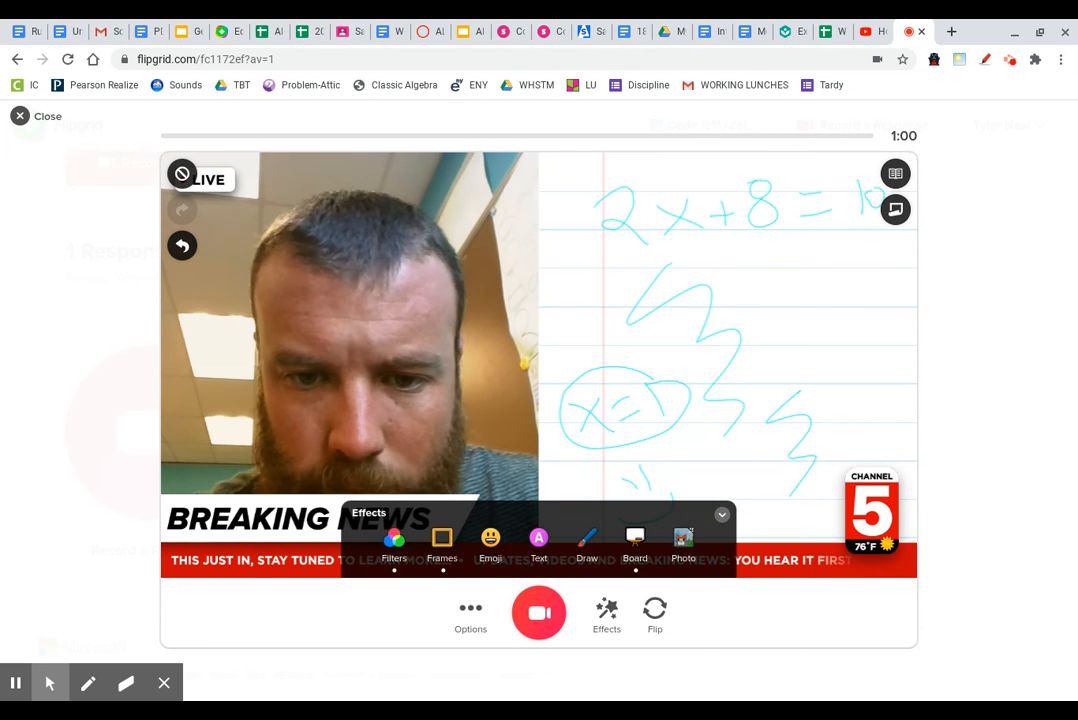
left_click(538, 540)
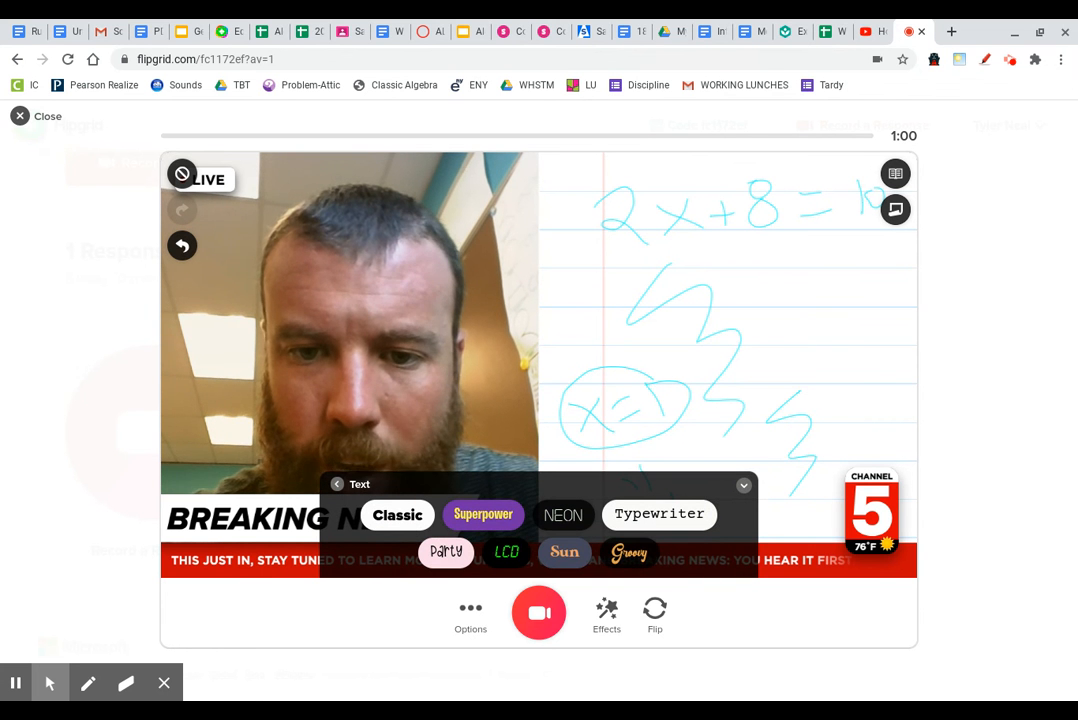
left_click(660, 513)
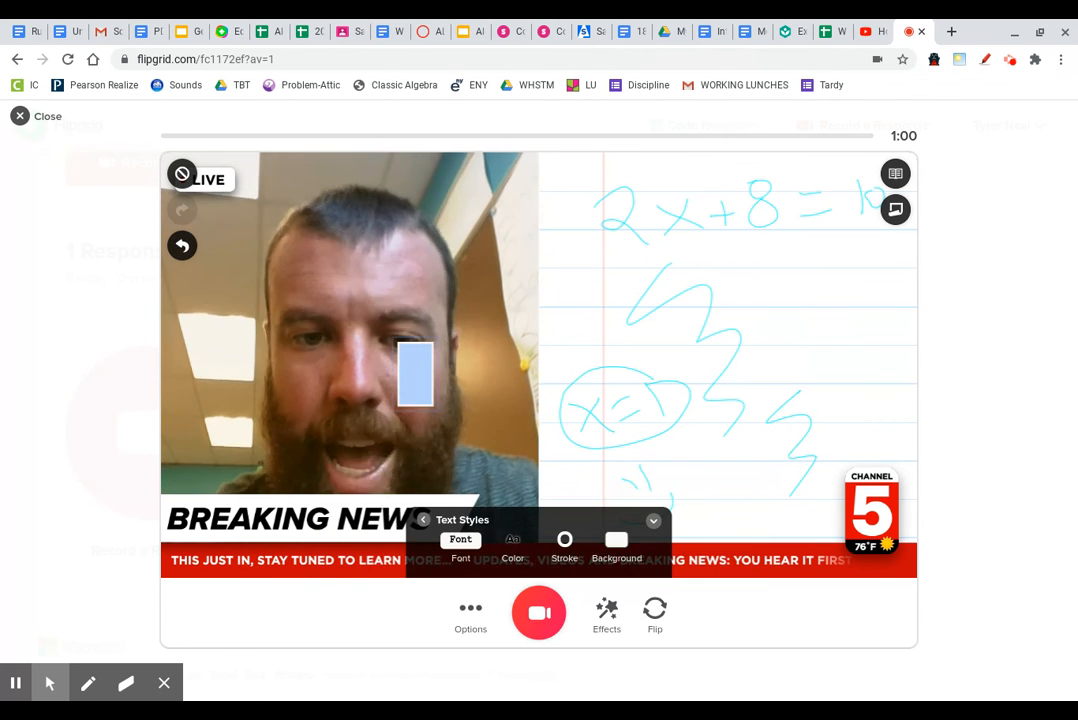
left_click(457, 321)
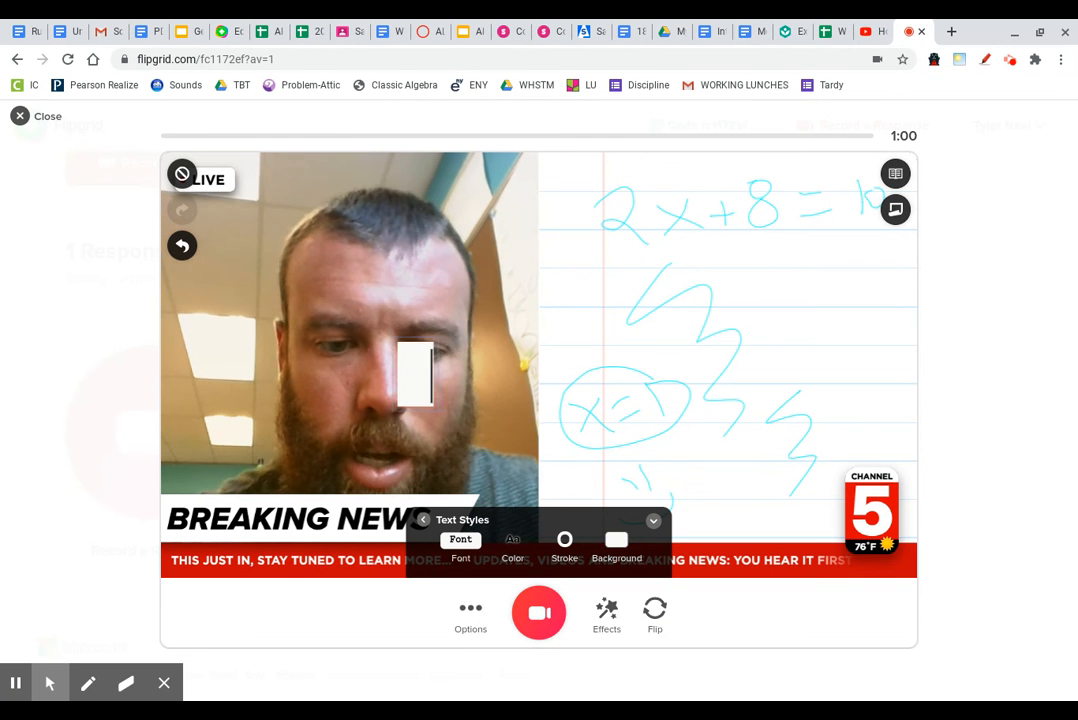
Step: Type 'Hi' followed by the two teachers' names, correcting a misspelling in the first name
type("Hi Mr. Nela")
key("BackSpace")
key("BackSpace")
type("al and M")
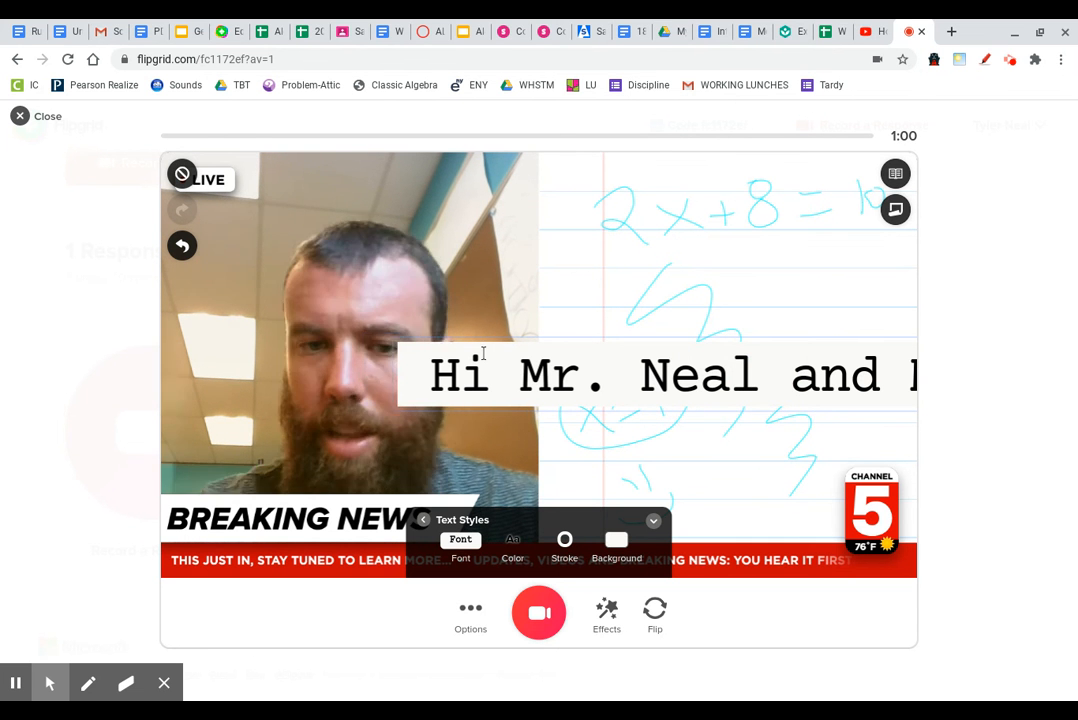
left_click_drag(551, 375, 398, 299)
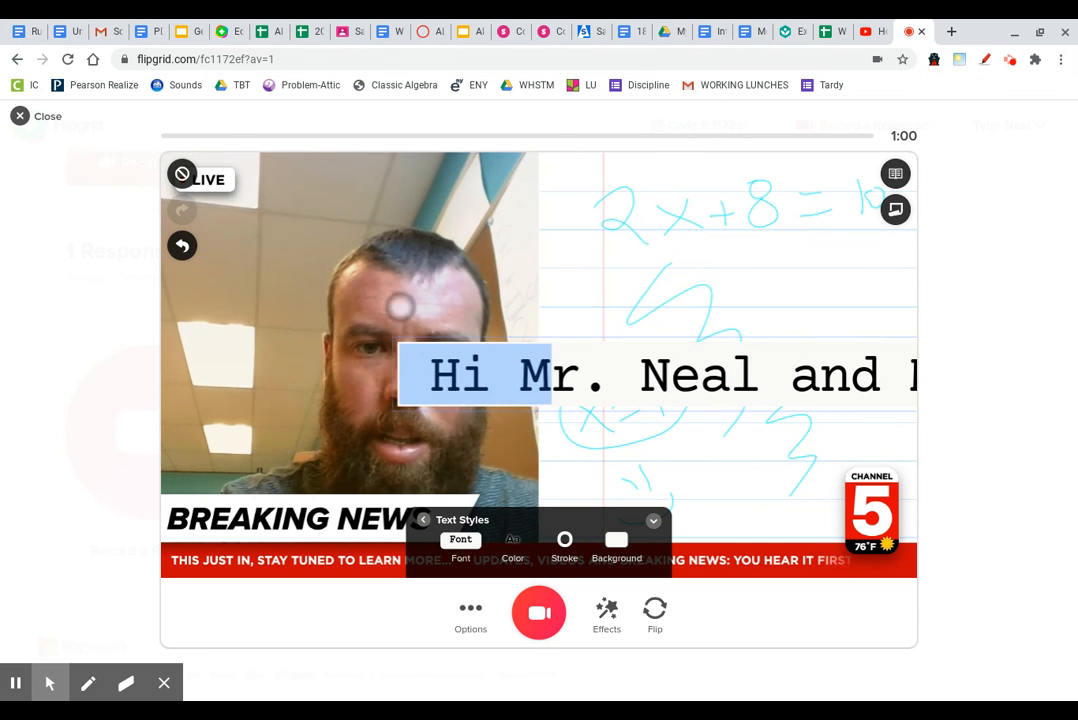
left_click(579, 376)
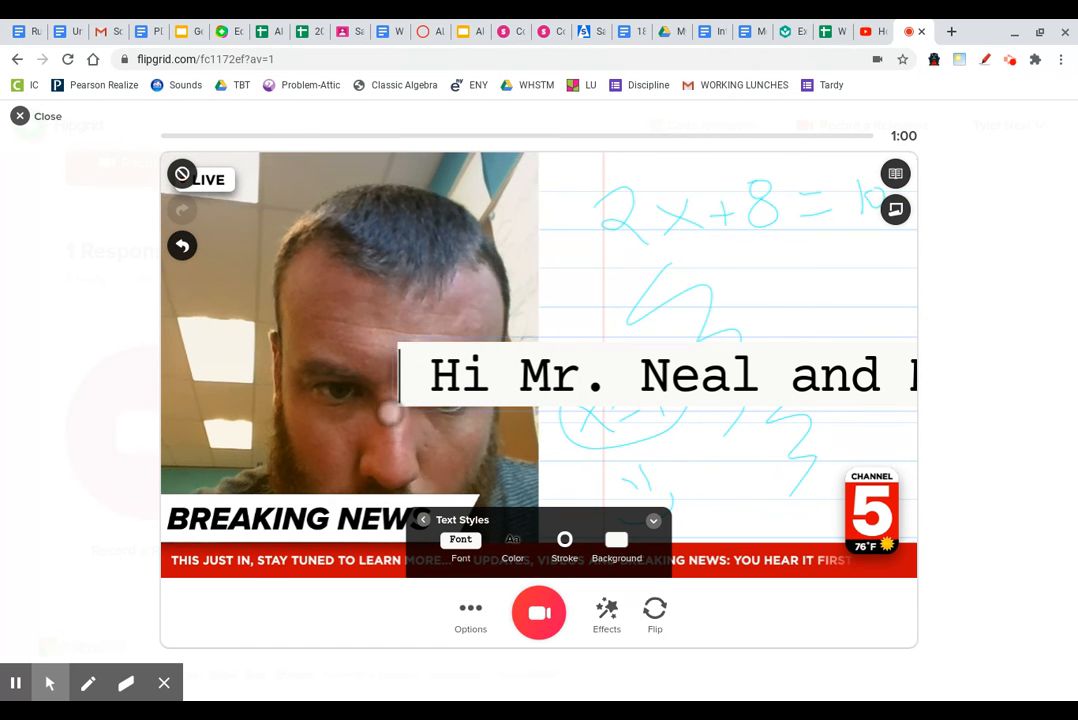
left_click(849, 376)
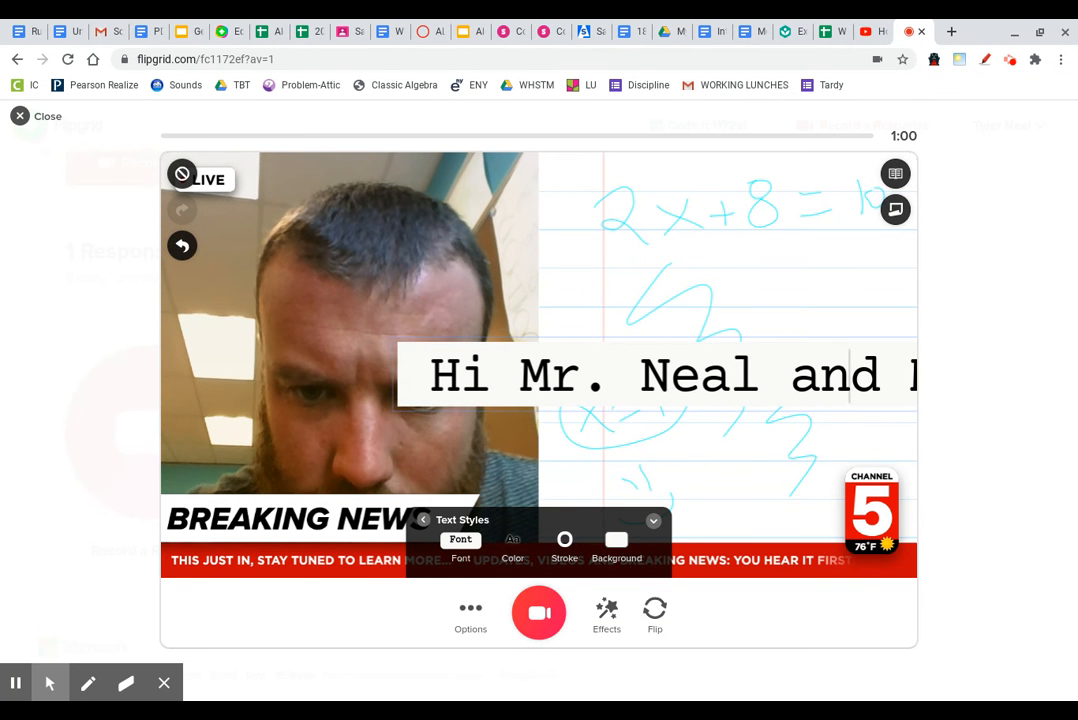
Step: Move and resize the greeting caption so it spans the top of the camera video and board
left_click(667, 401)
left_click_drag(667, 401, 307, 301)
left_click_drag(680, 281, 294, 259)
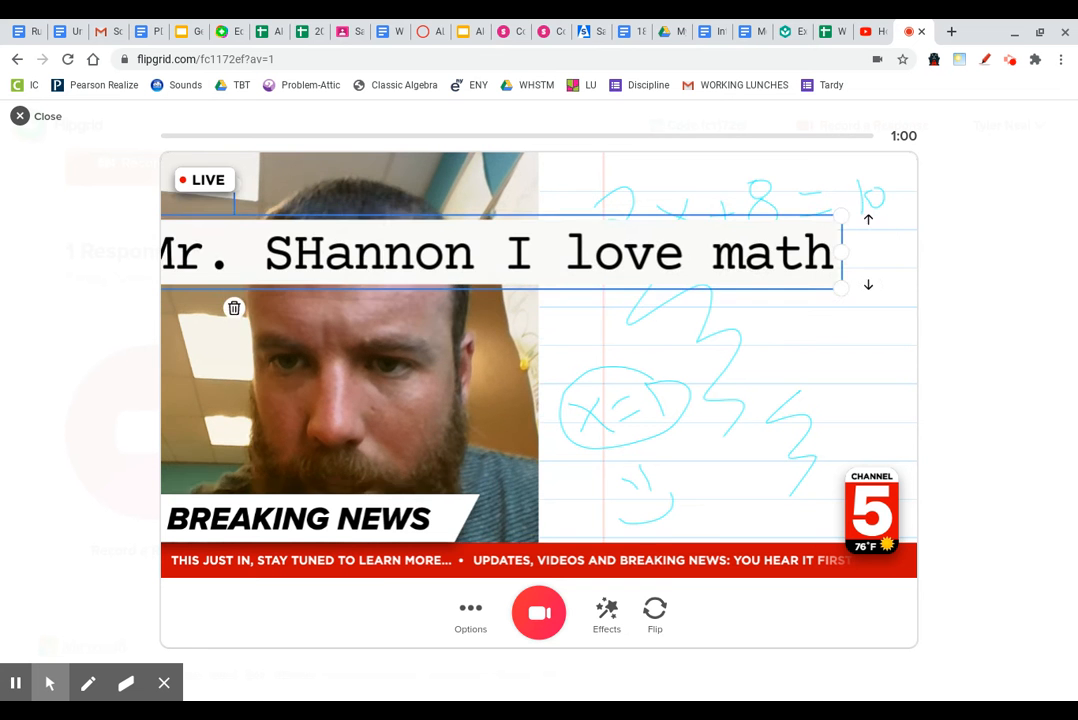
left_click_drag(839, 294, 824, 363)
left_click_drag(889, 297, 547, 405)
left_click_drag(478, 254, 527, 252)
left_click_drag(740, 250, 748, 200)
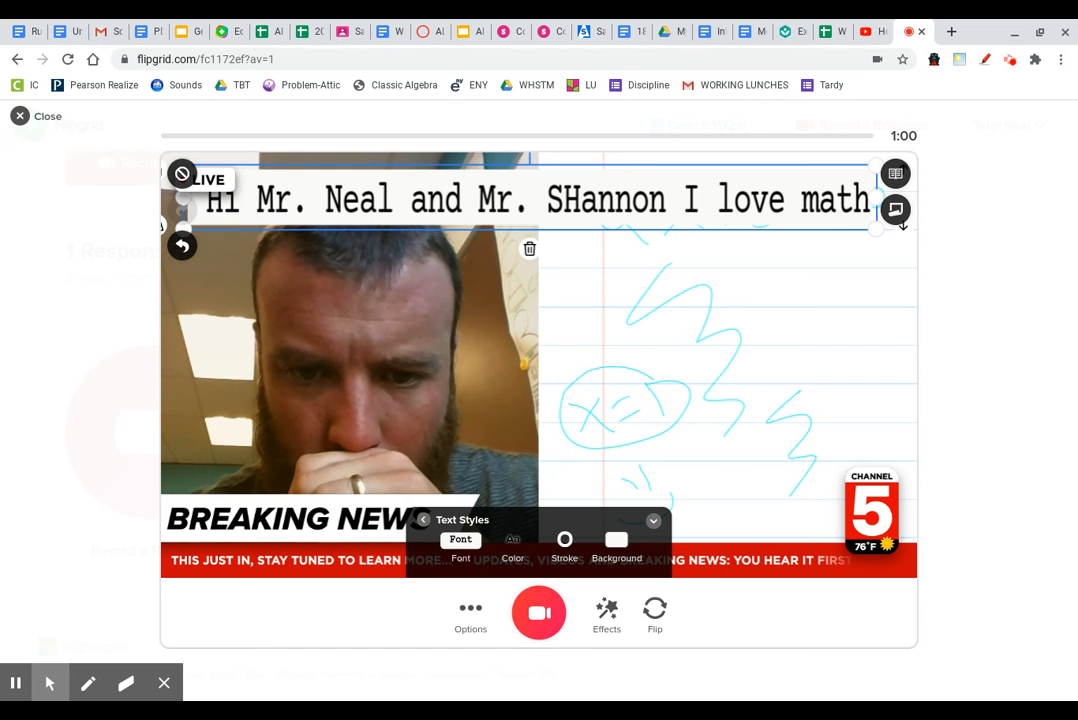
Step: Give the caption a red stroke outline and a red background
left_click(564, 541)
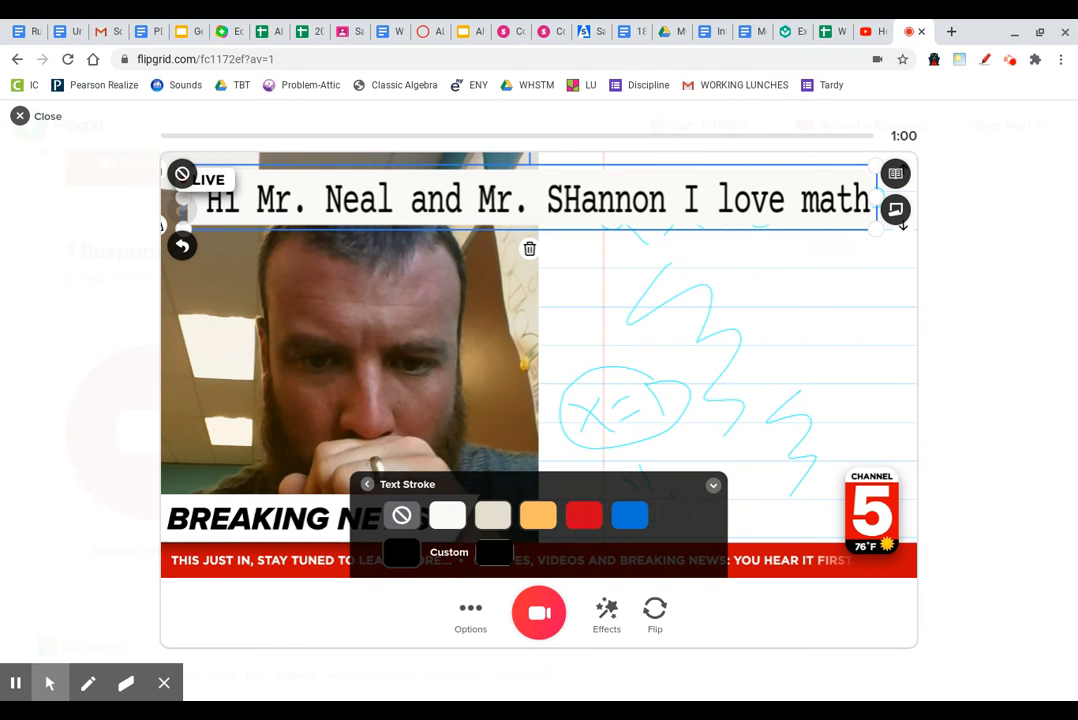
left_click(583, 515)
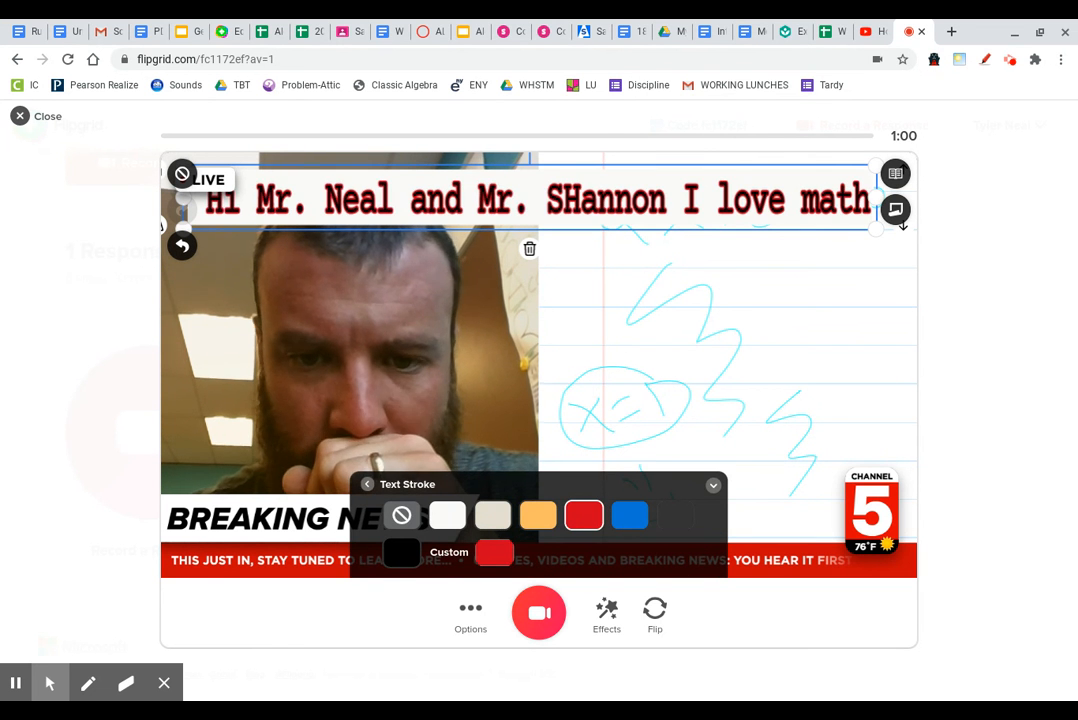
left_click(367, 484)
left_click(616, 541)
left_click(583, 515)
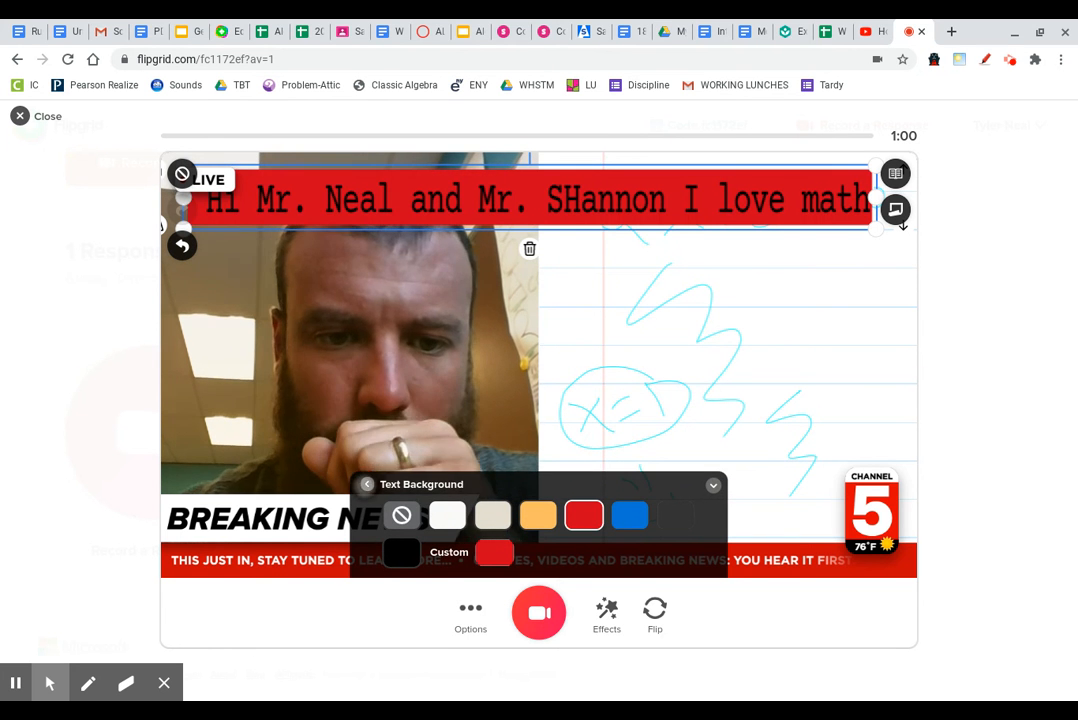
left_click(367, 484)
Step: Add a new empty pink Party-style text box
left_click(423, 520)
left_click(446, 552)
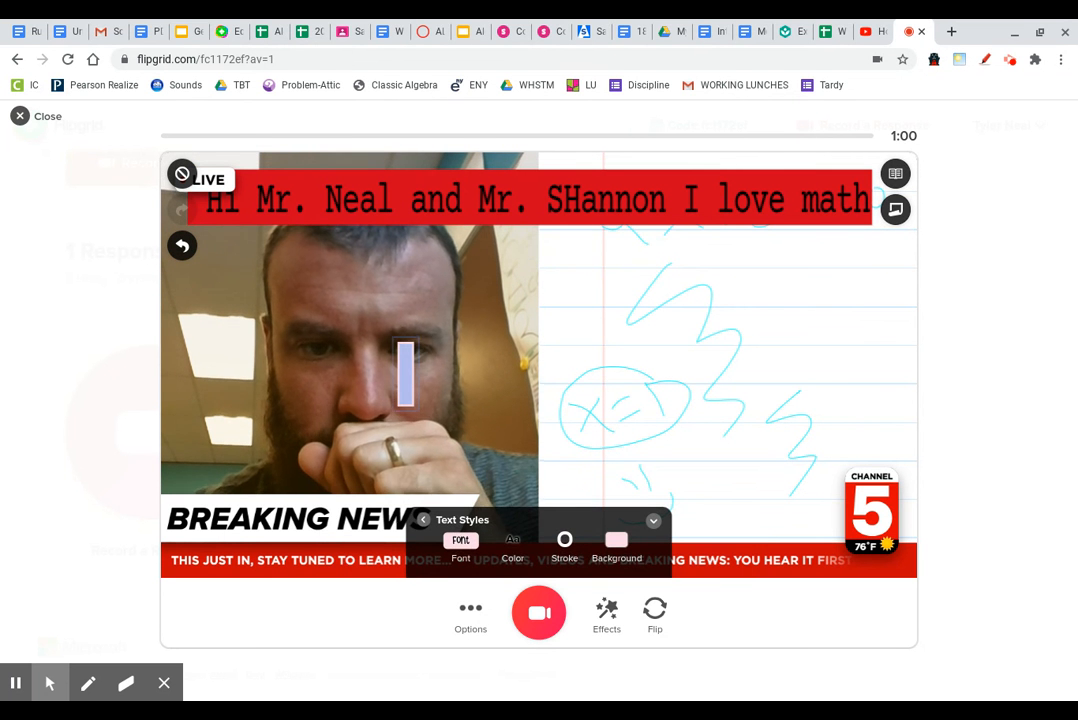
left_click(423, 520)
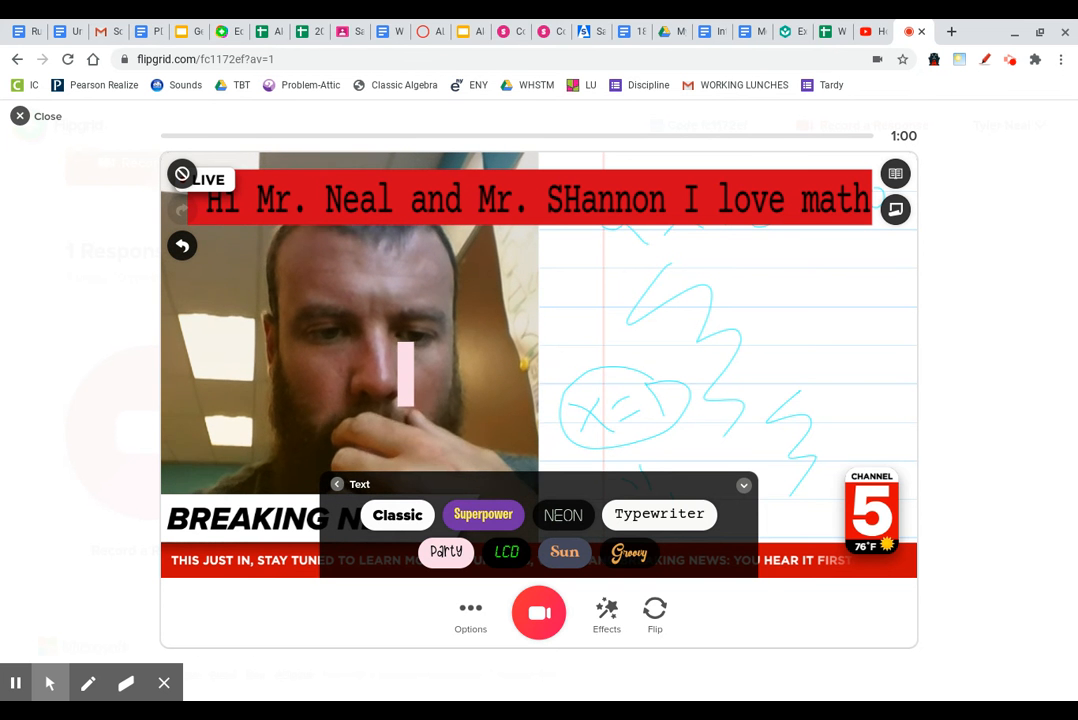
Step: Back out of the Photo custom sticker option and drag the pink text box onto the lined board
left_click(337, 484)
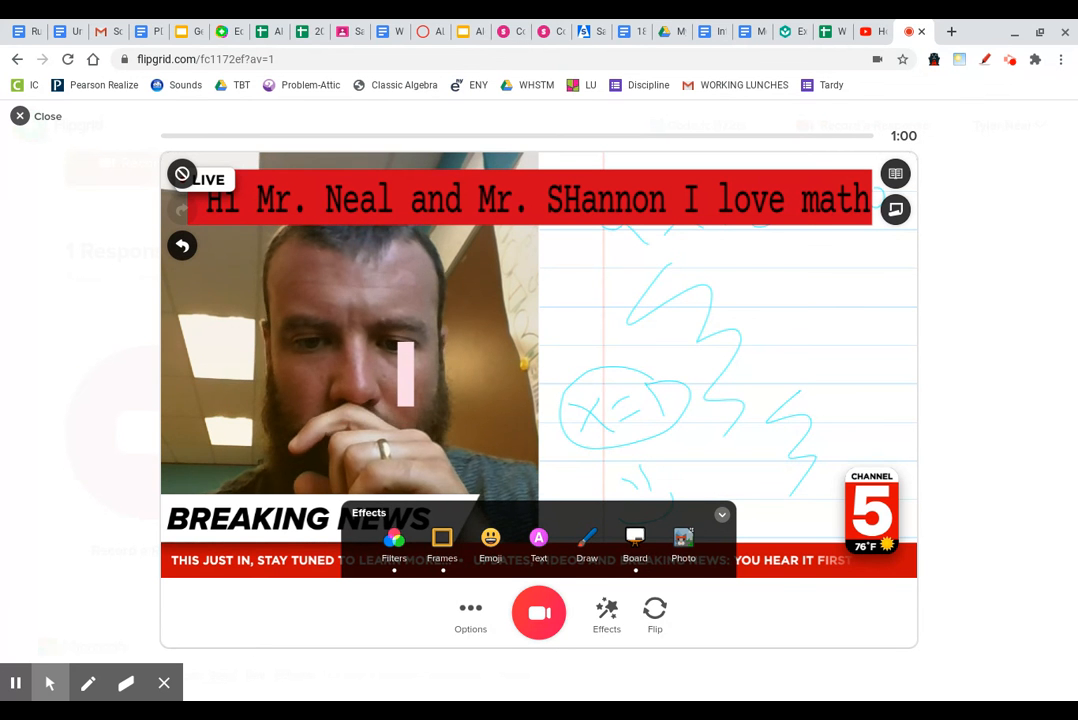
left_click(684, 544)
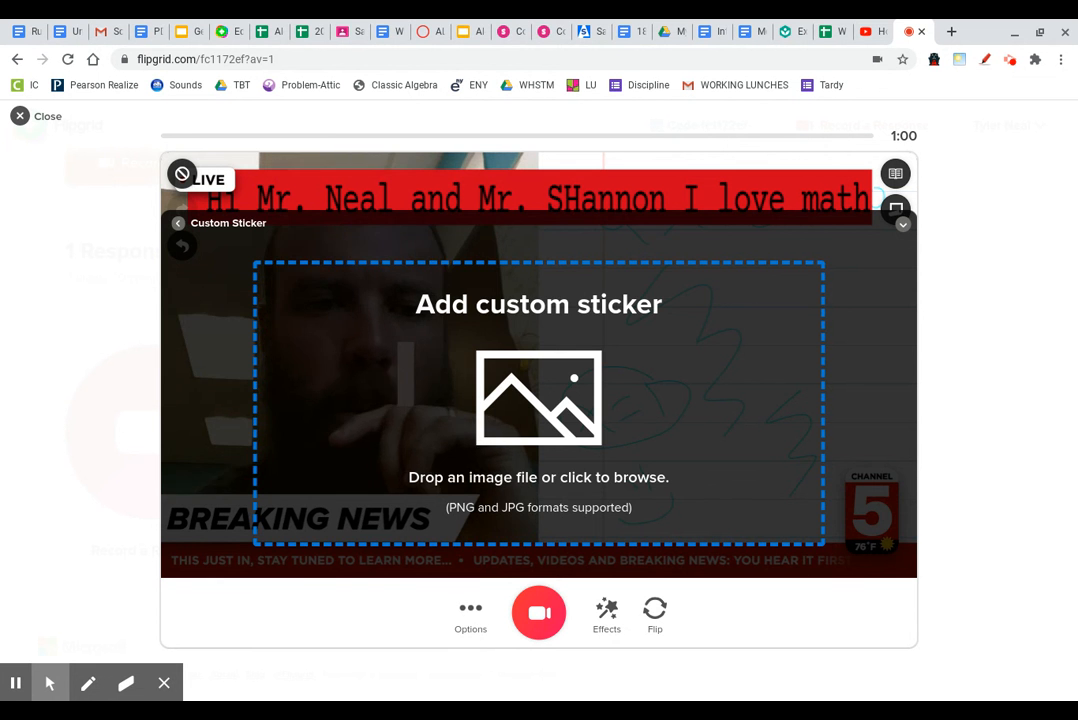
left_click(178, 223)
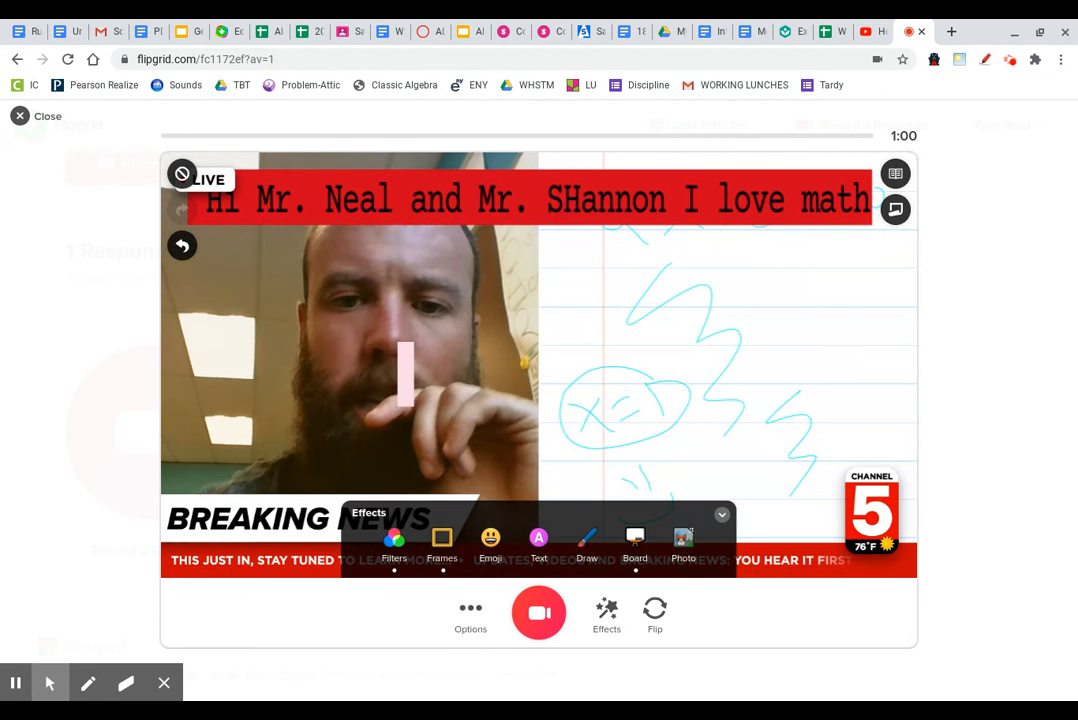
left_click_drag(405, 372, 670, 345)
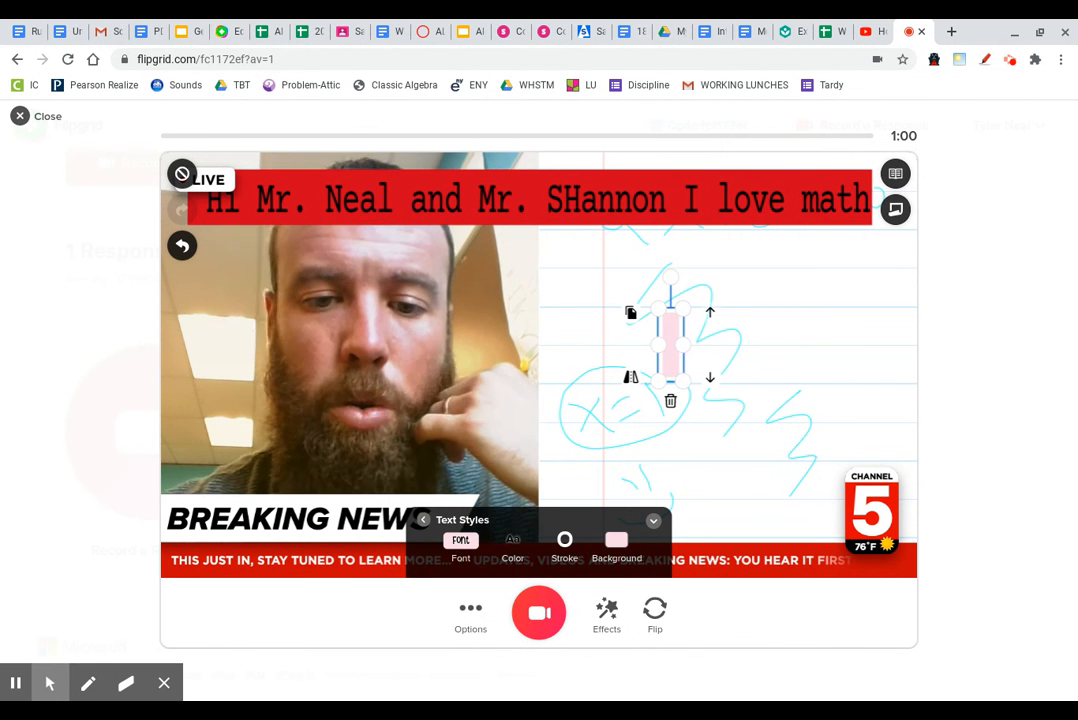
Step: Start recording the video with the caption, drawings and Breaking News frame, then switch to on-screen drawing
left_click(537, 614)
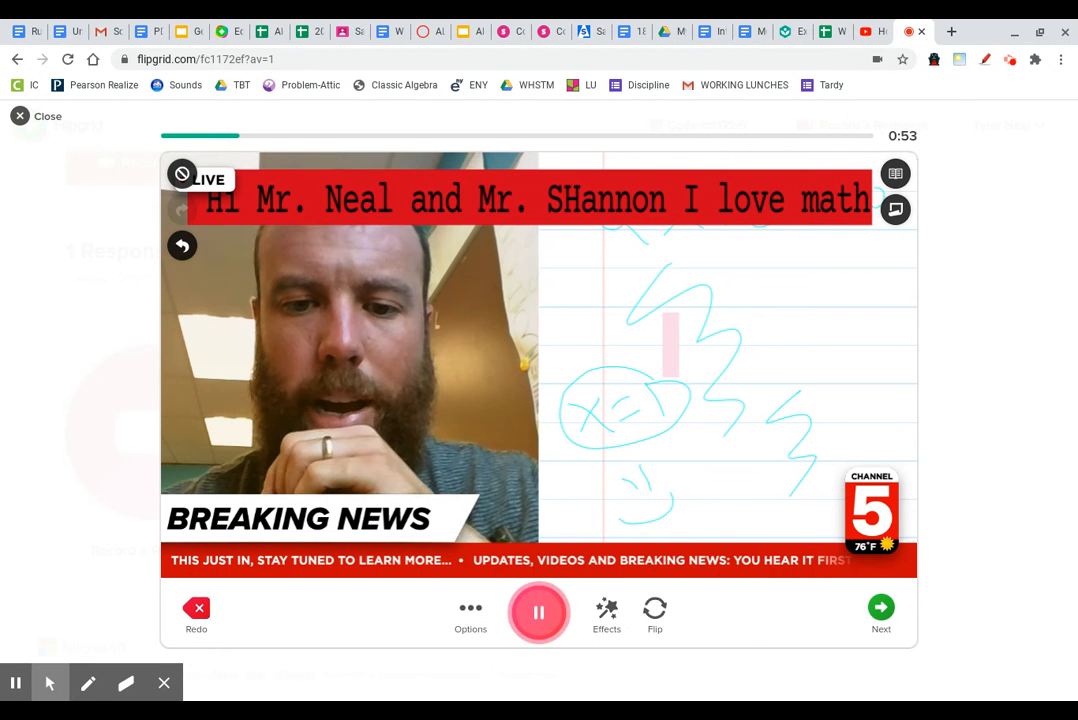
left_click(603, 618)
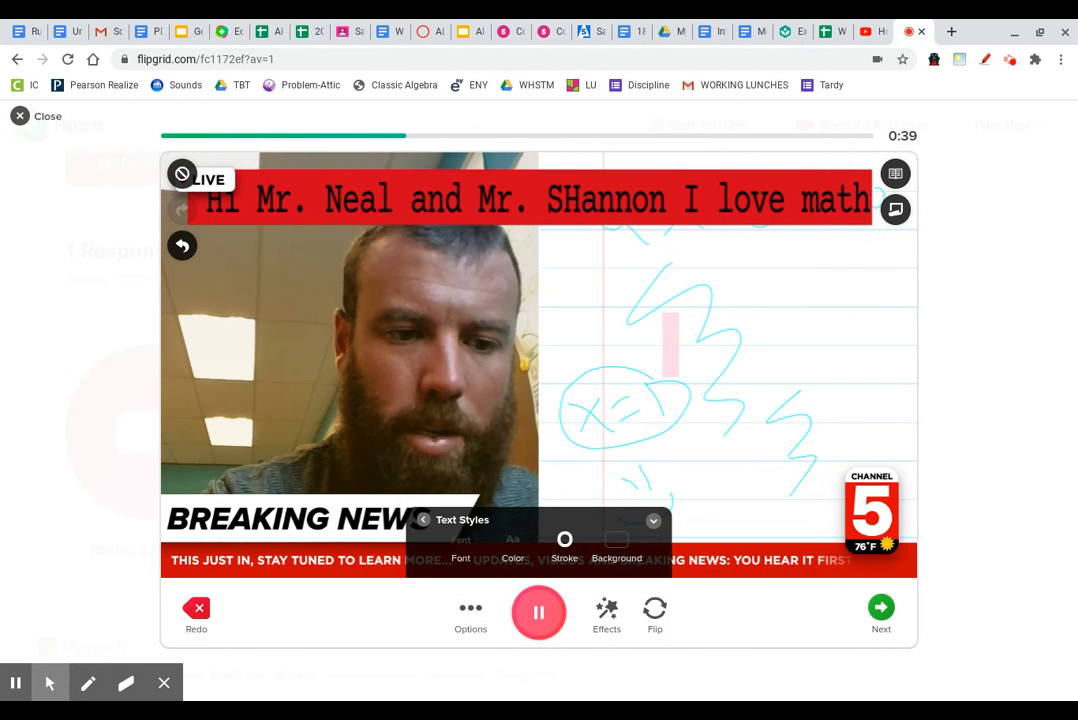
left_click(88, 683)
Step: Draw two red arrow annotations on screen while the recording runs to the one-minute limit
mouse_move(60, 325)
left_mouse_down()
mouse_move(115, 165)
mouse_move(165, 137)
left_mouse_up()
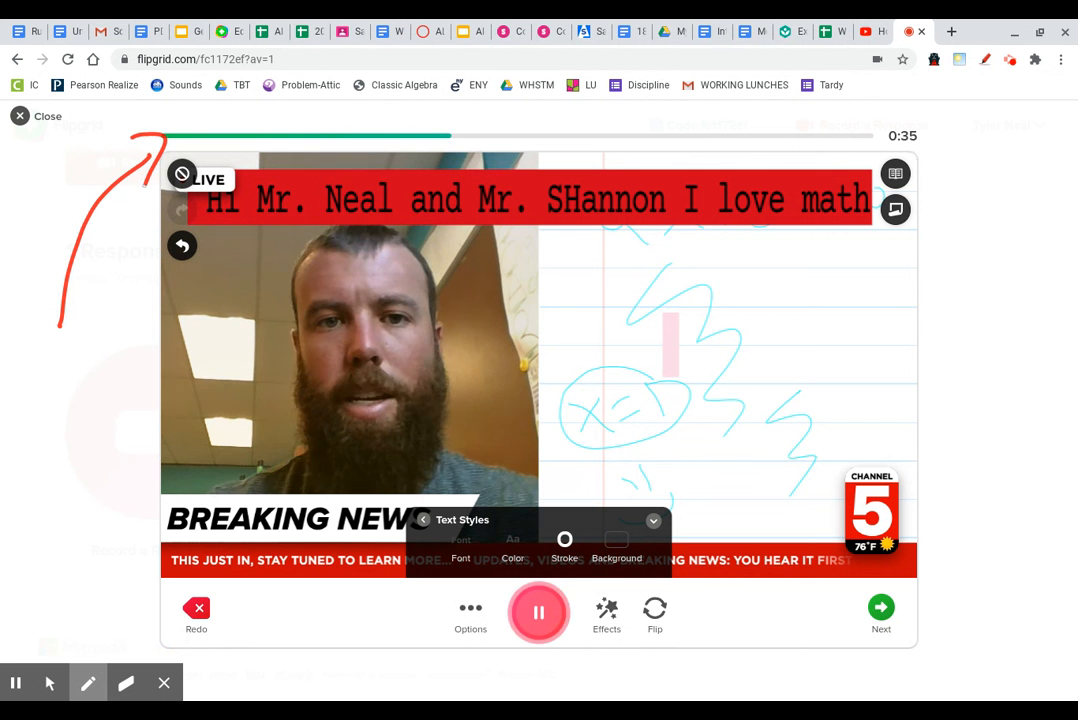
left_click_drag(1004, 197, 937, 138)
mouse_move(936, 160)
left_mouse_down()
mouse_move(937, 137)
mouse_move(971, 139)
left_mouse_up()
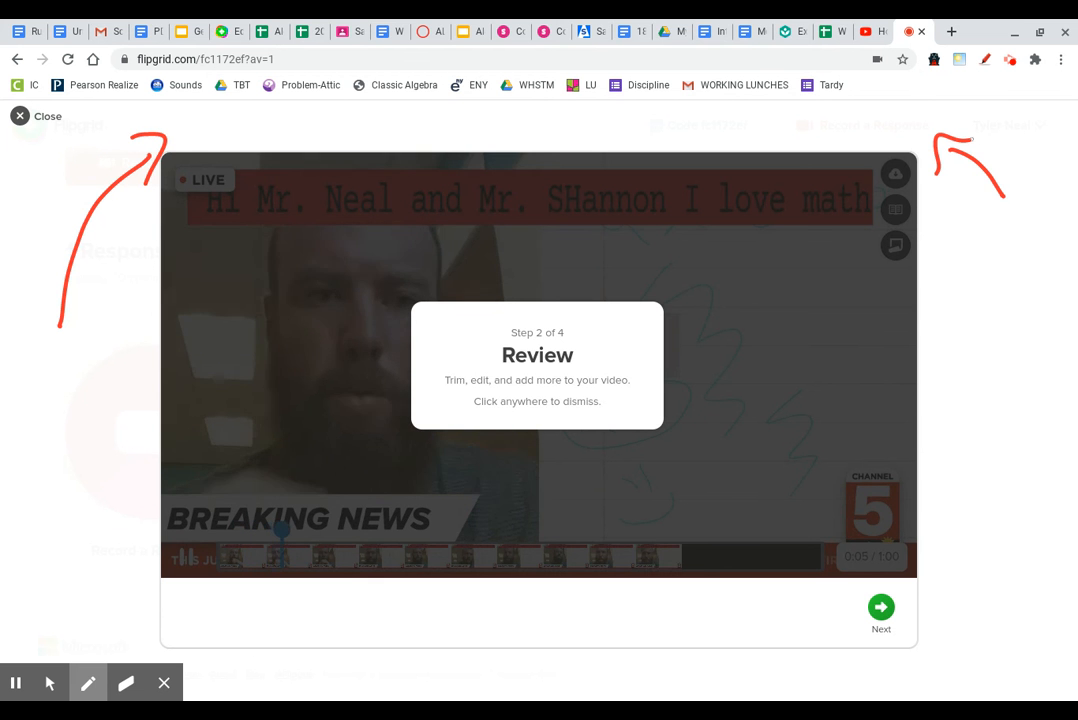
Step: Dismiss the Review tip, turn off on-screen drawing, and pause the playback at 0:10
left_click(724, 378)
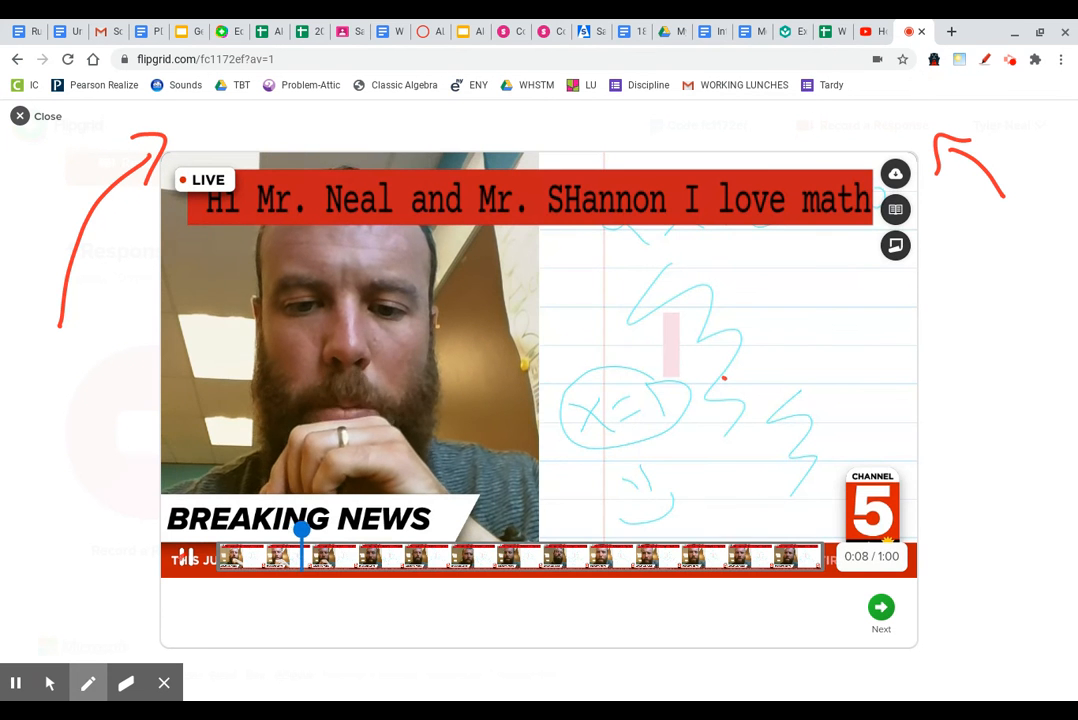
left_click(50, 683)
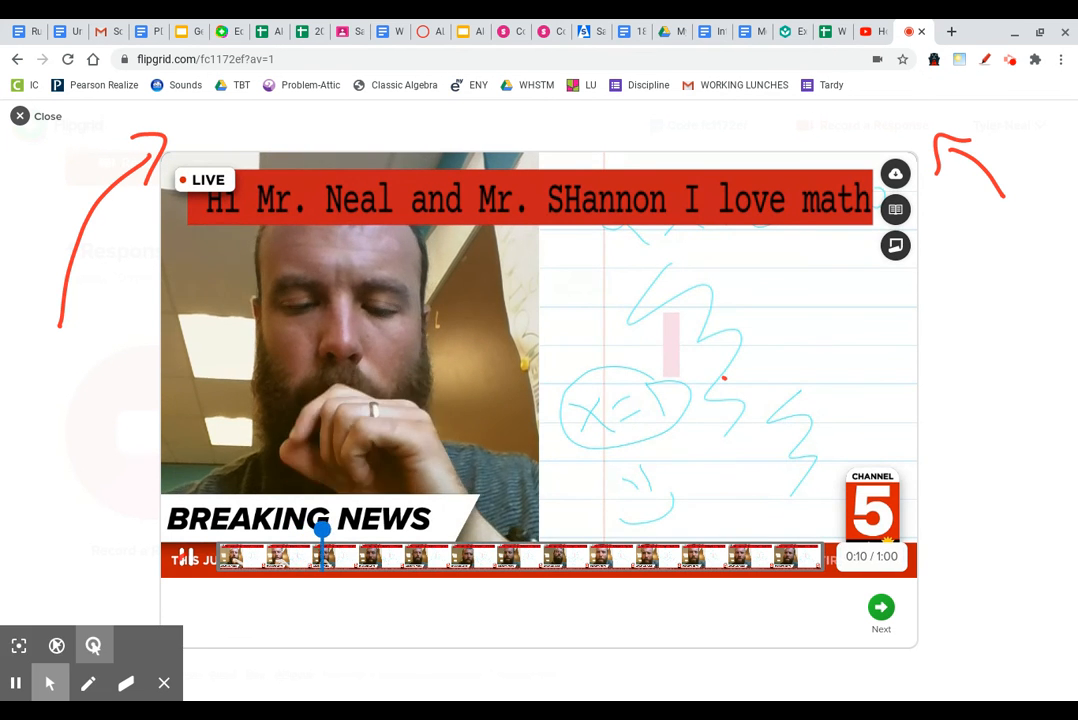
left_click(187, 556)
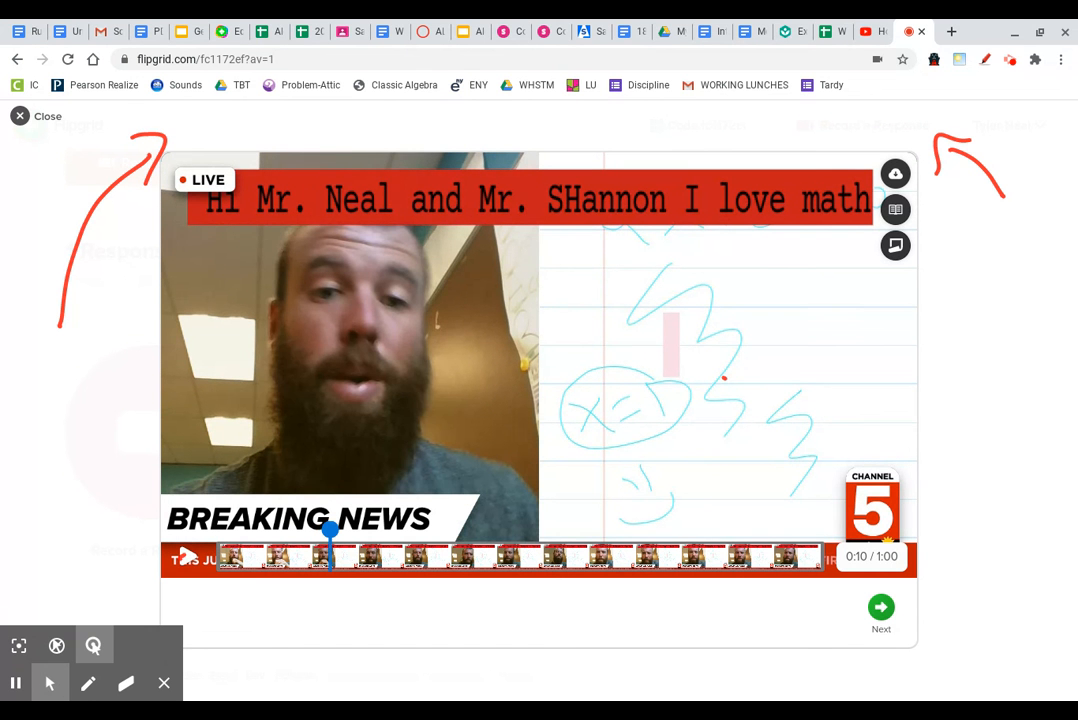